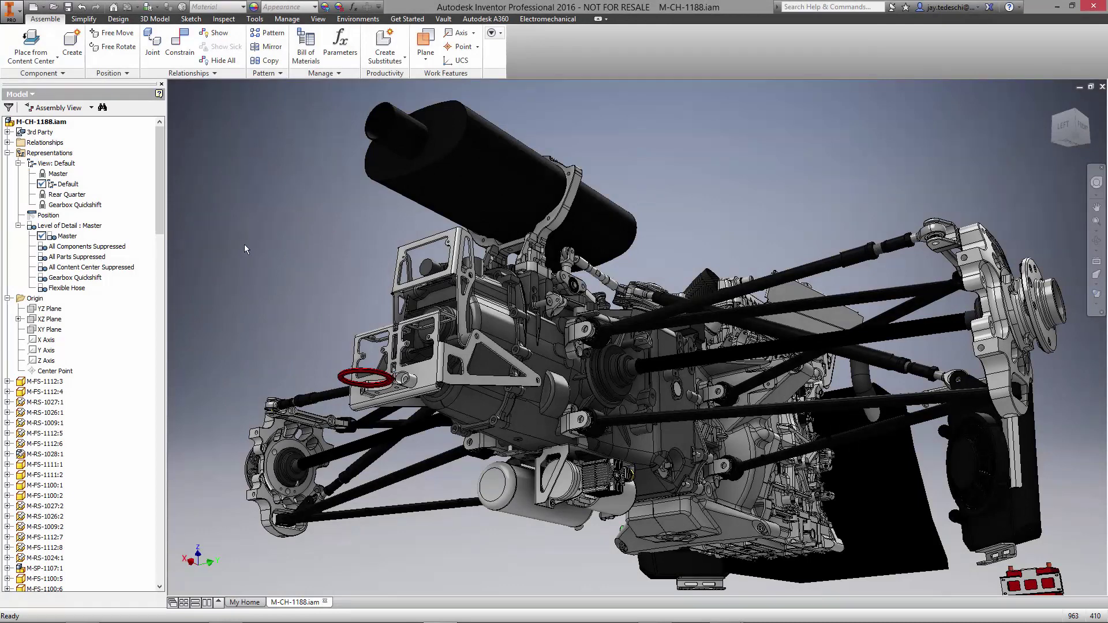
# Activate the Gearbox Quickshift view representation and level of detail
pyautogui.rightClick(86, 207)
pyautogui.click(104, 247)
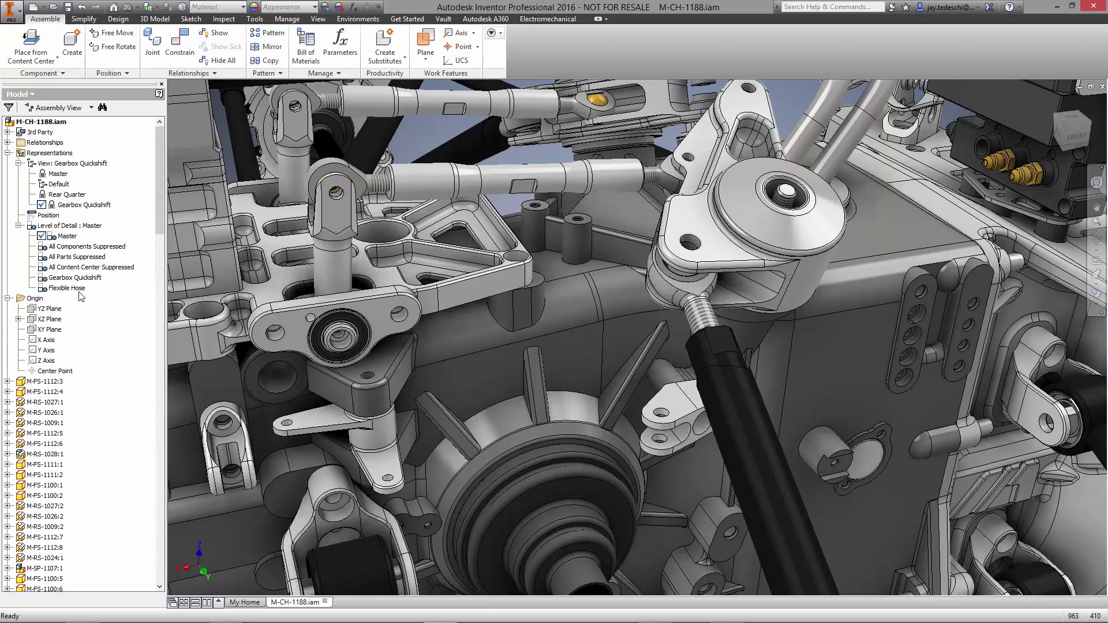
pyautogui.click(79, 279)
pyautogui.rightClick(80, 280)
pyautogui.click(119, 306)
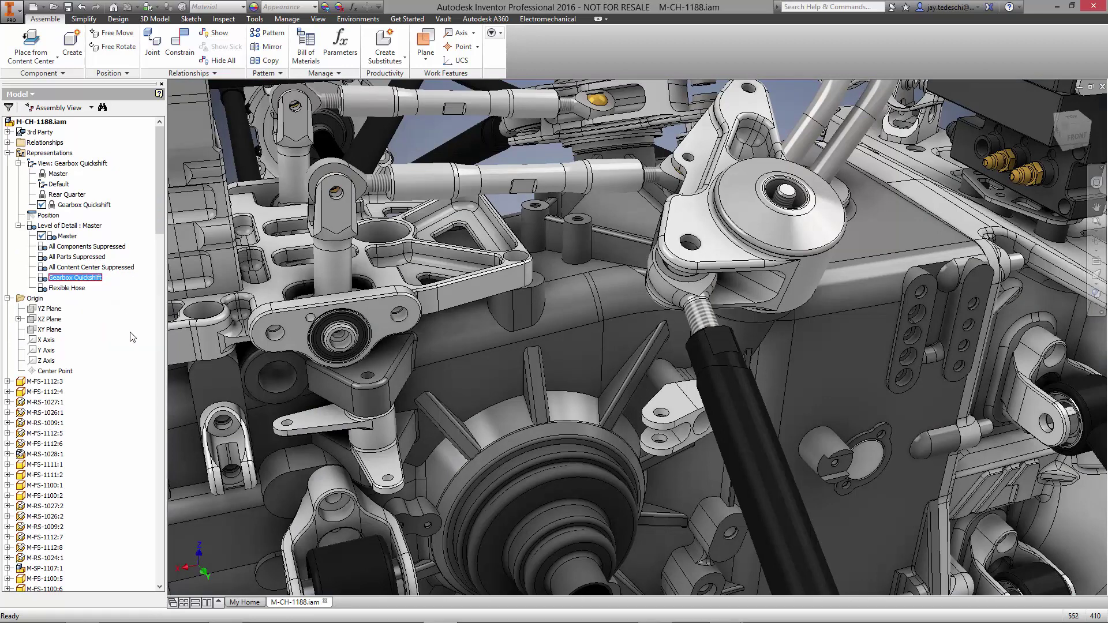
pyautogui.click(455, 129)
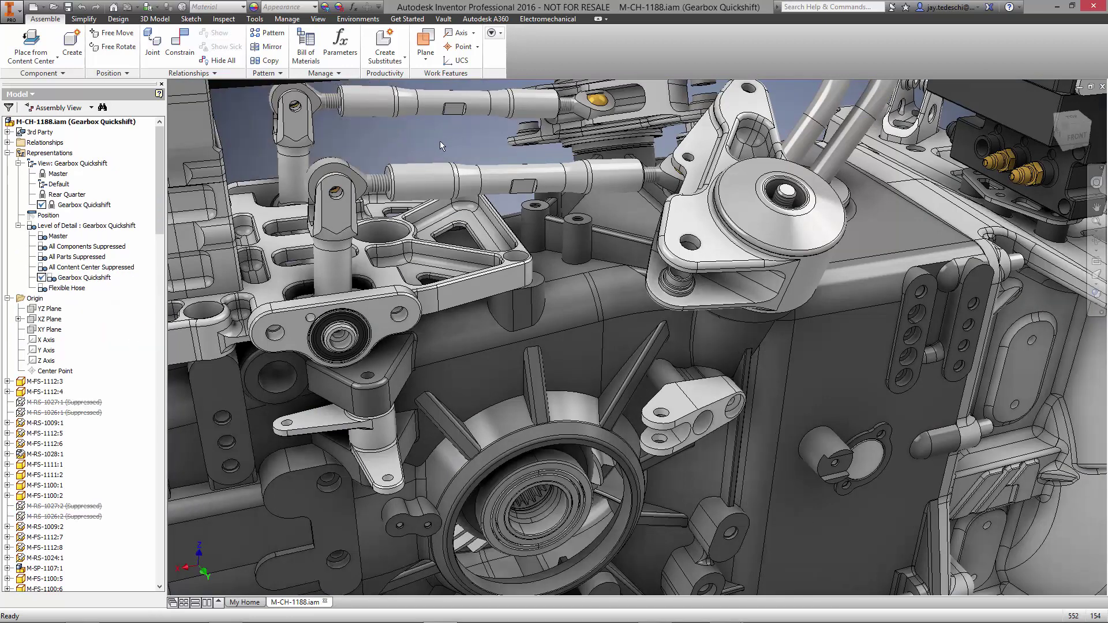
# Search the Vault by file name for SHIFTEC to place an imported CAD file
pyautogui.click(31, 57)
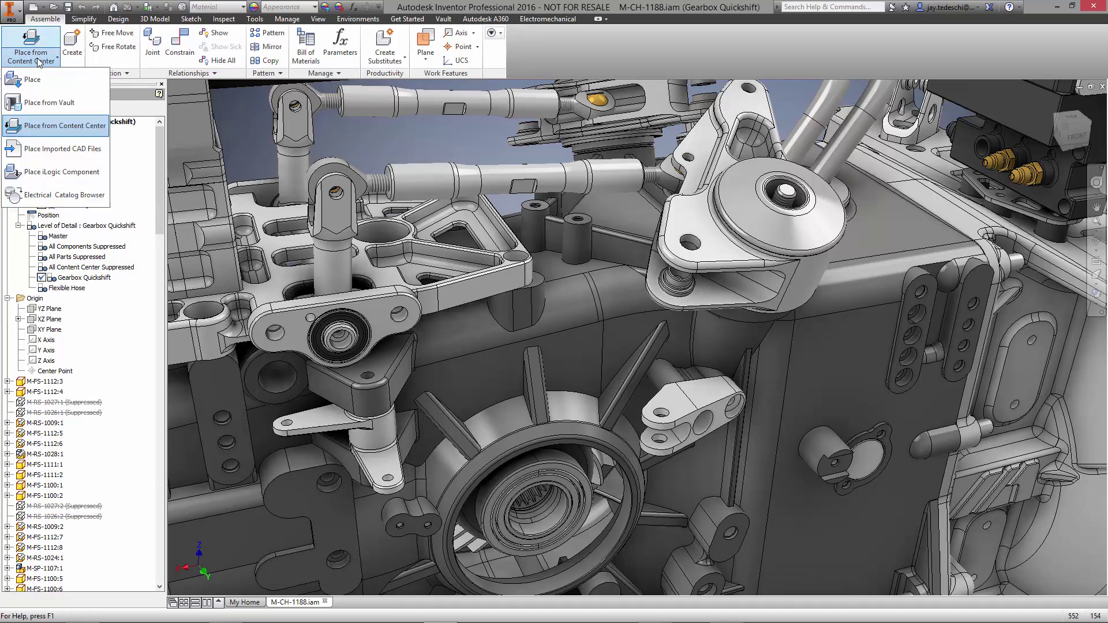
pyautogui.click(52, 149)
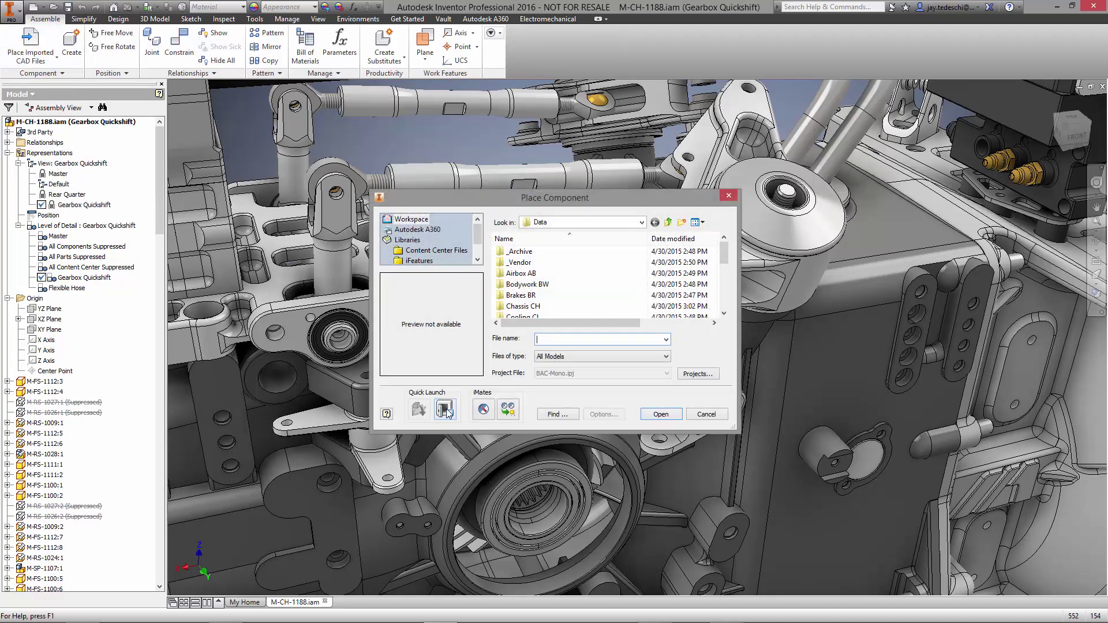
pyautogui.click(445, 410)
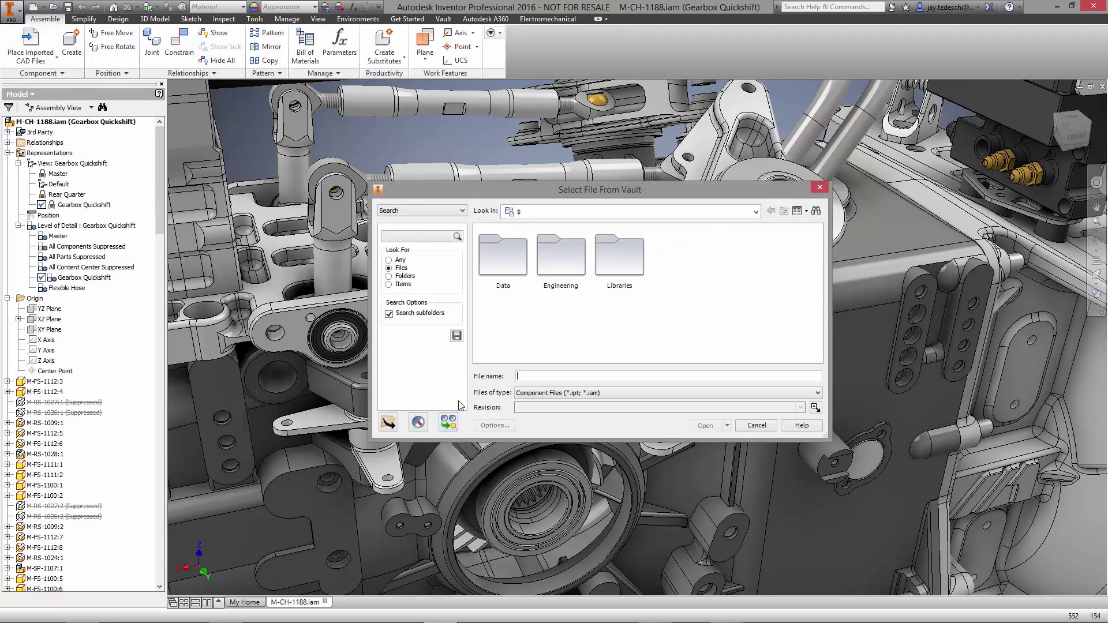
pyautogui.click(446, 236)
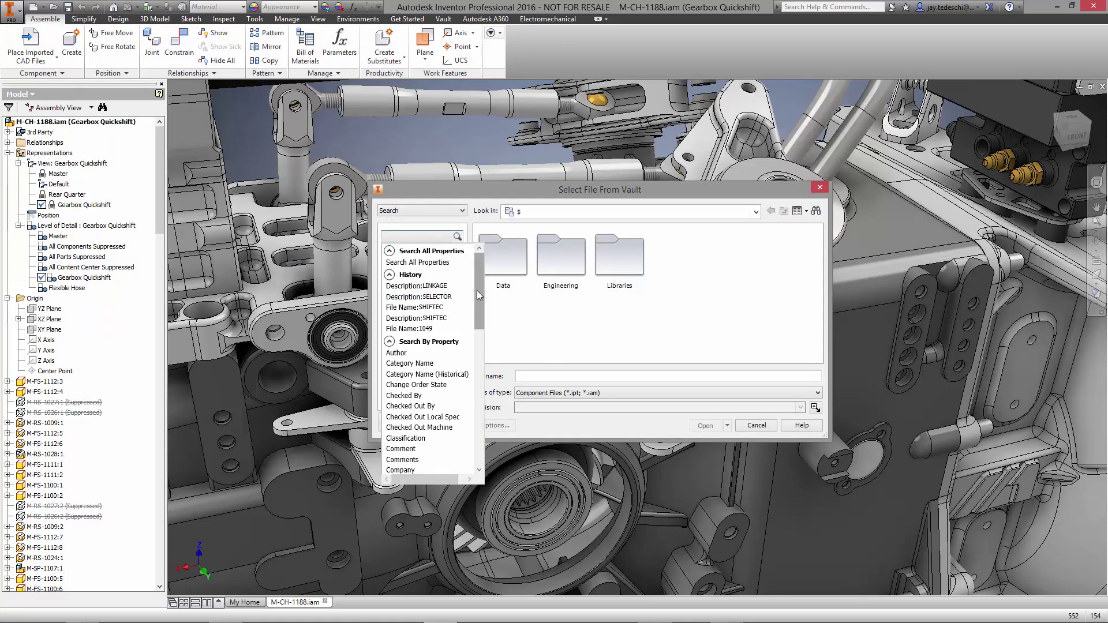
pyautogui.moveTo(477, 291); pyautogui.dragTo(484, 351)
pyautogui.click(425, 397)
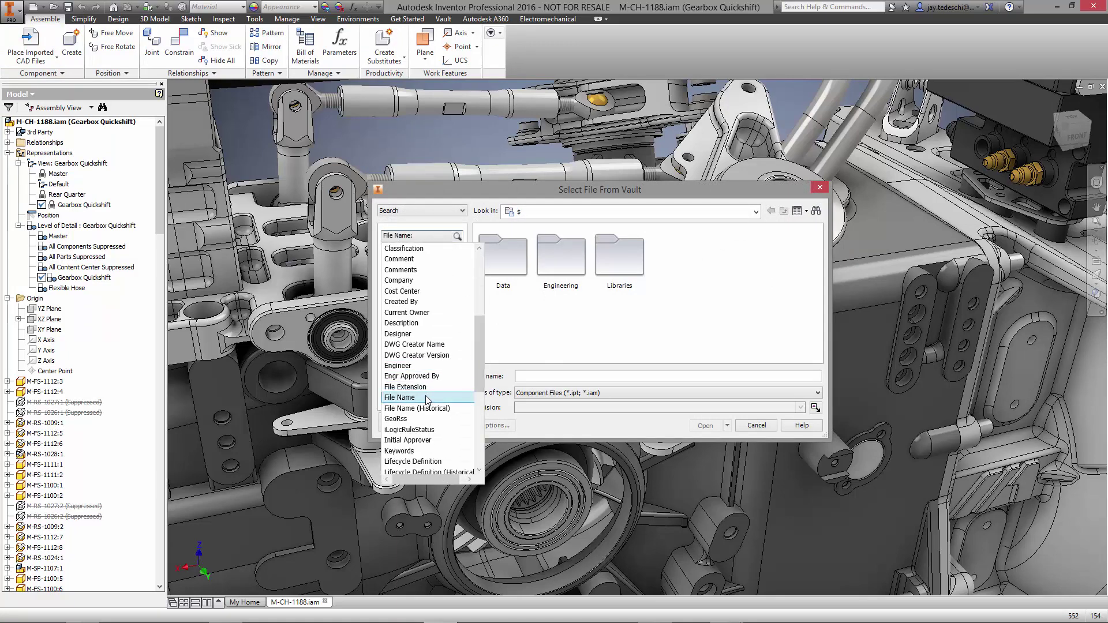
pyautogui.write('SHI')
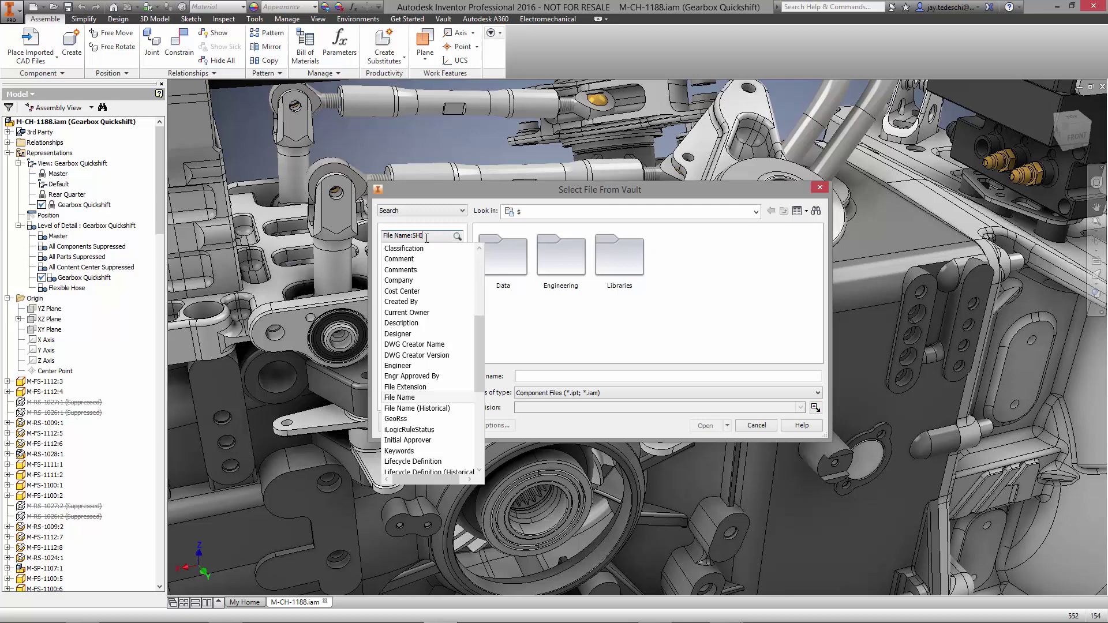
pyautogui.write('FTEC')
pyautogui.press('Return')
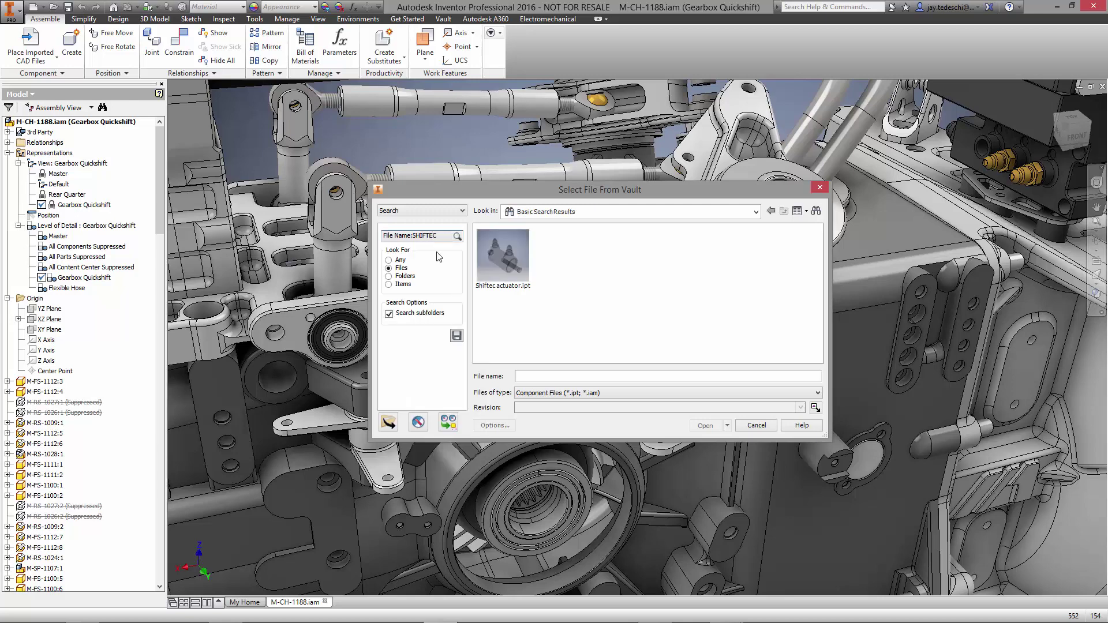
# Filter the results to SolidWorks files and open Shiftec actuator.SLDASM
pyautogui.click(605, 394)
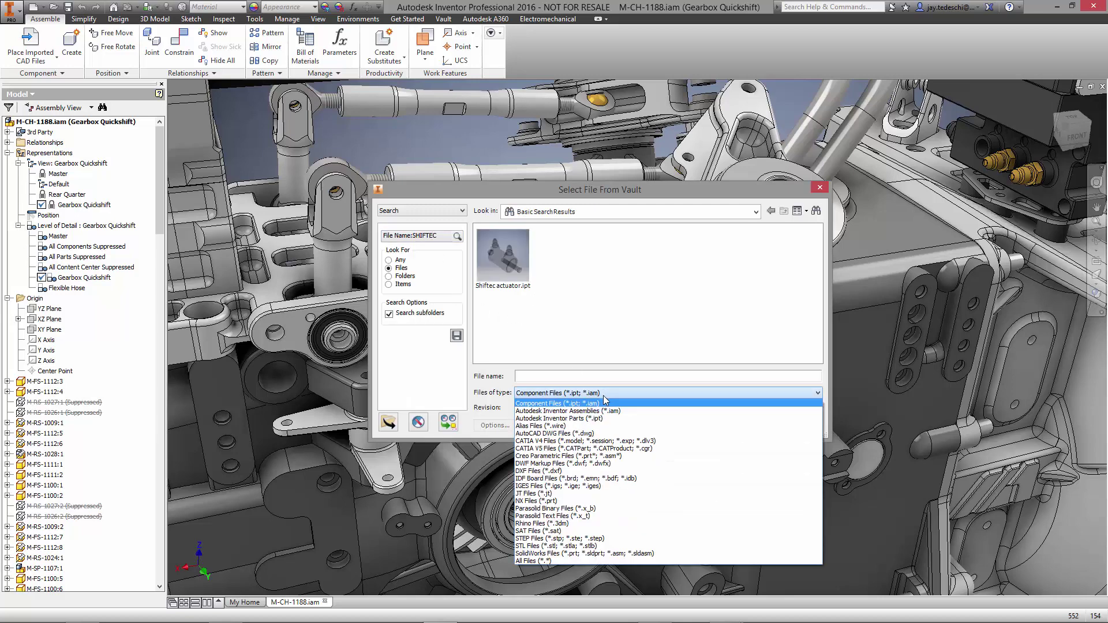
pyautogui.click(587, 552)
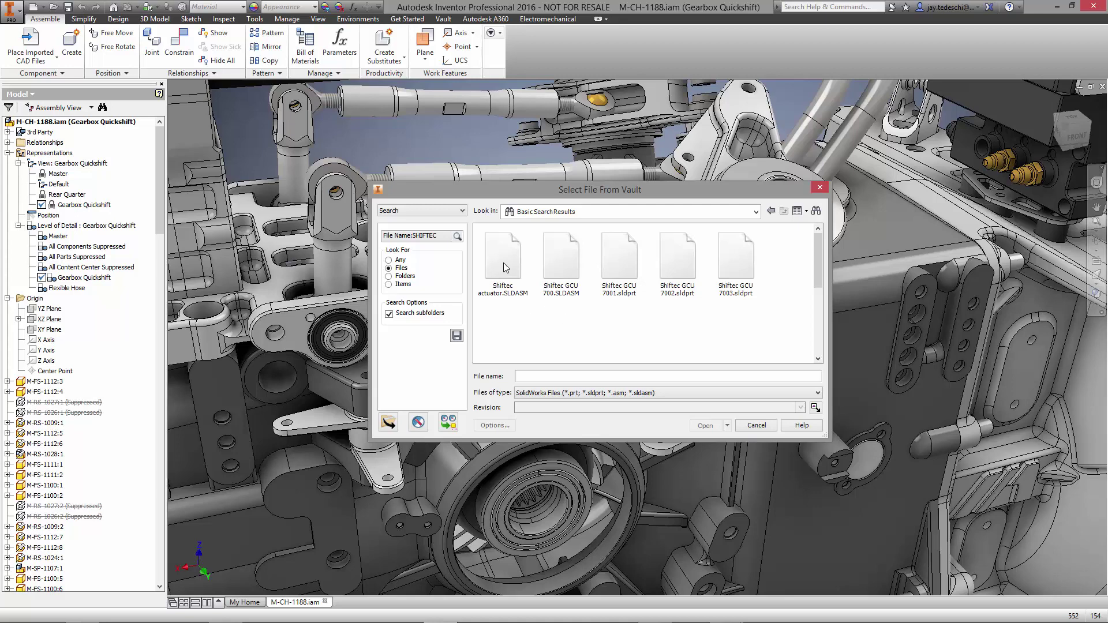
pyautogui.click(503, 263)
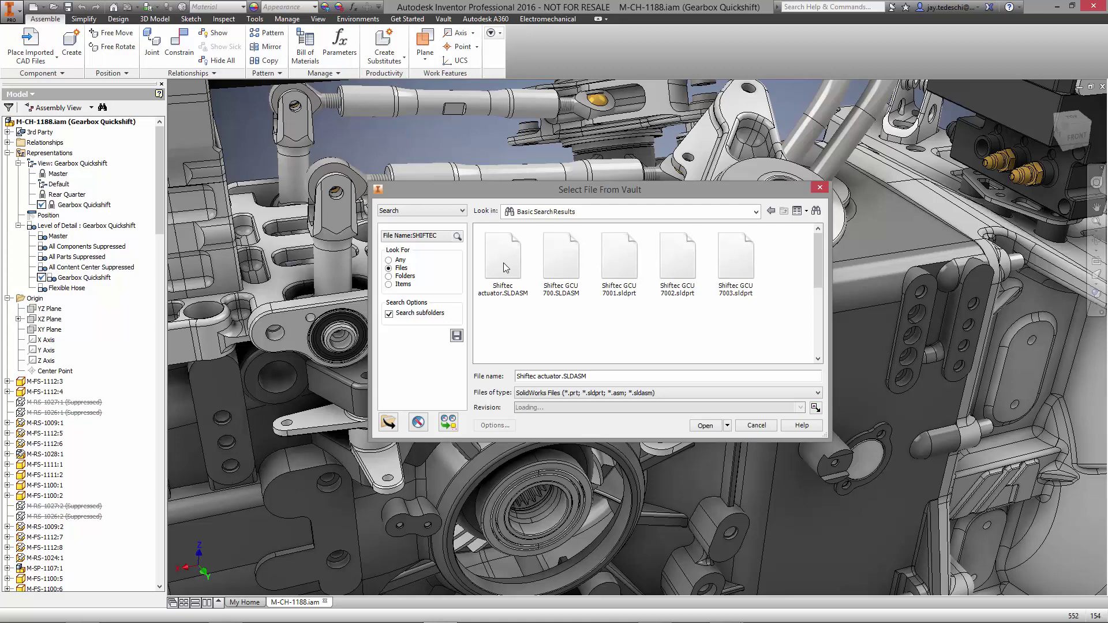
pyautogui.click(706, 426)
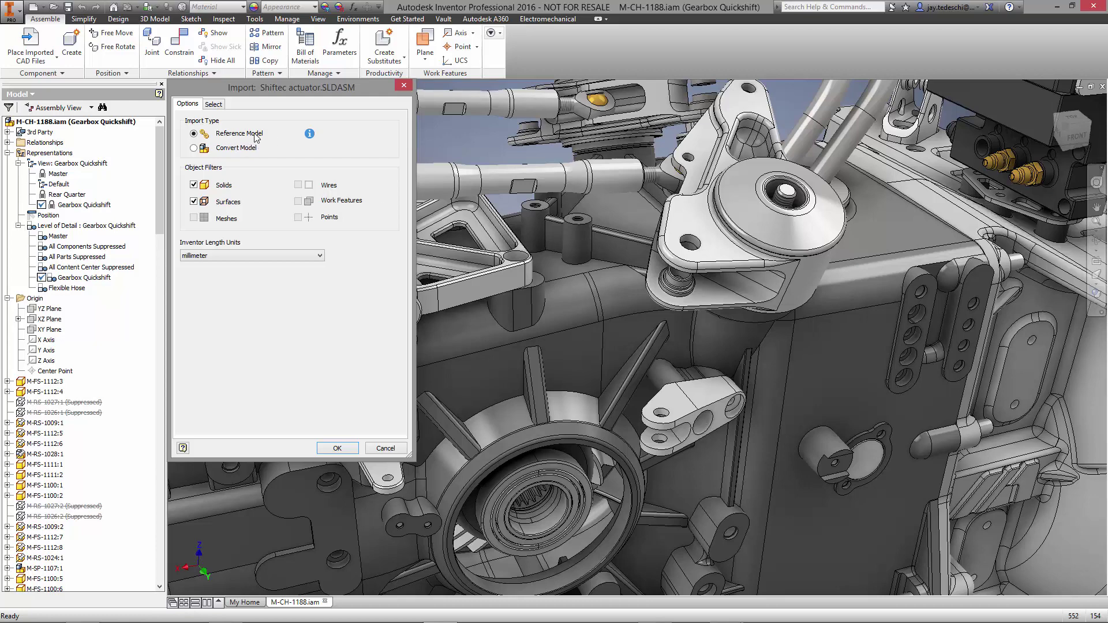
# Import the actuator as a reference model, check it out, and place one copy below the gearbox
pyautogui.click(337, 448)
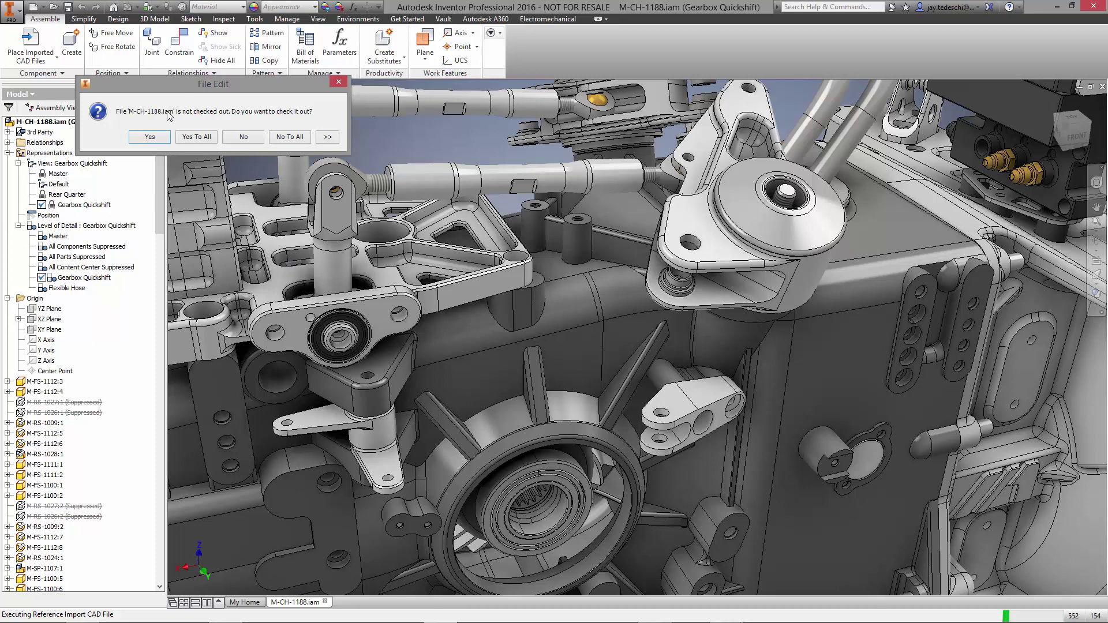
pyautogui.click(150, 137)
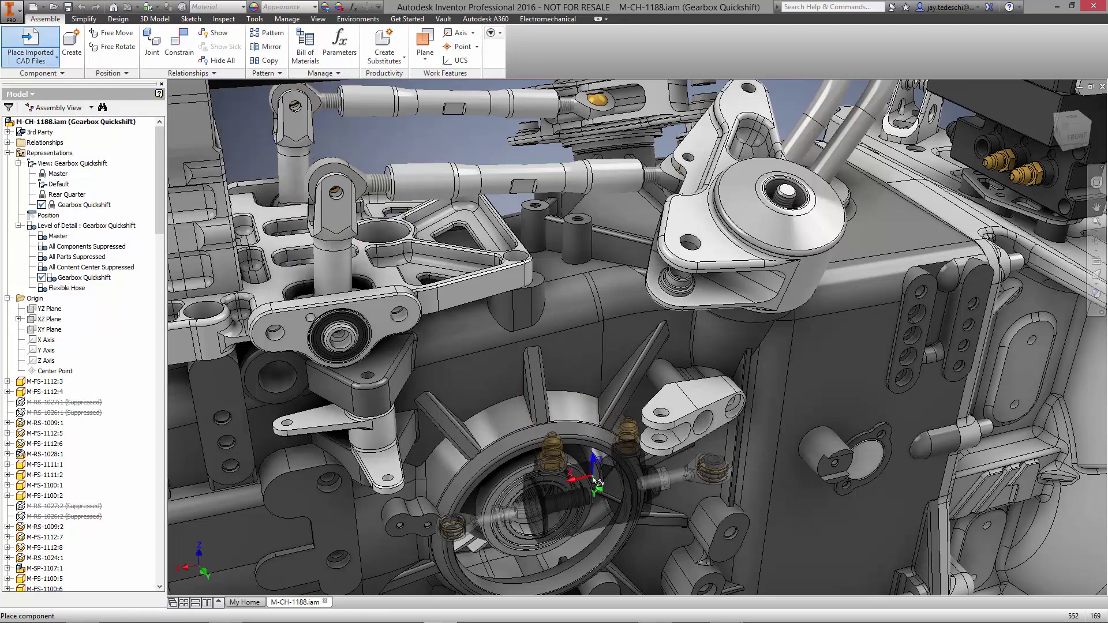
pyautogui.click(565, 499)
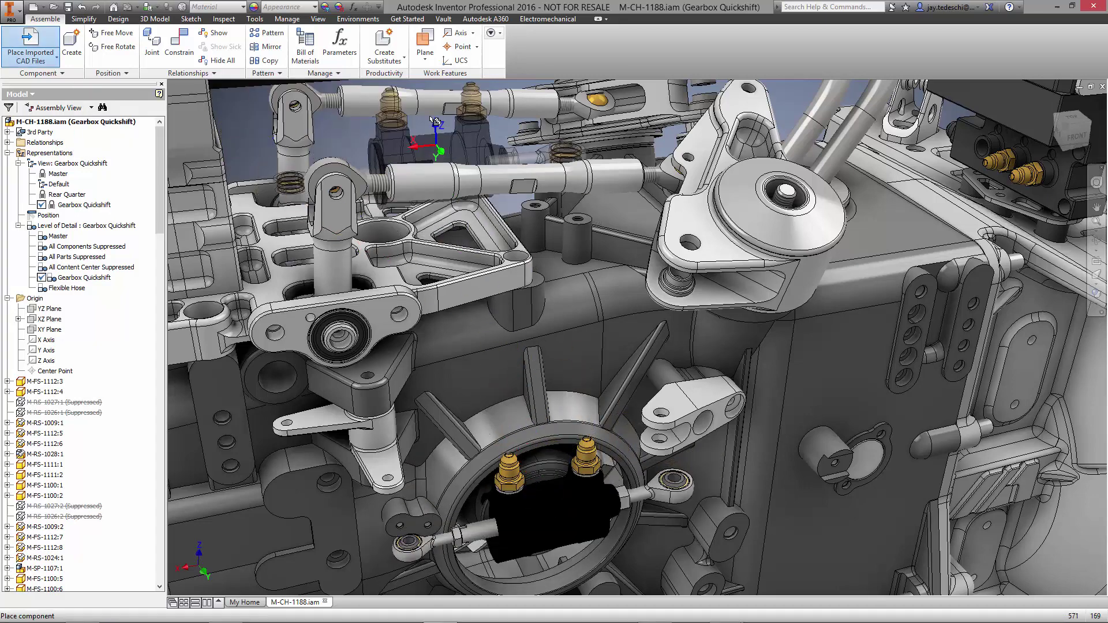
pyautogui.rightClick(431, 139)
pyautogui.click(464, 138)
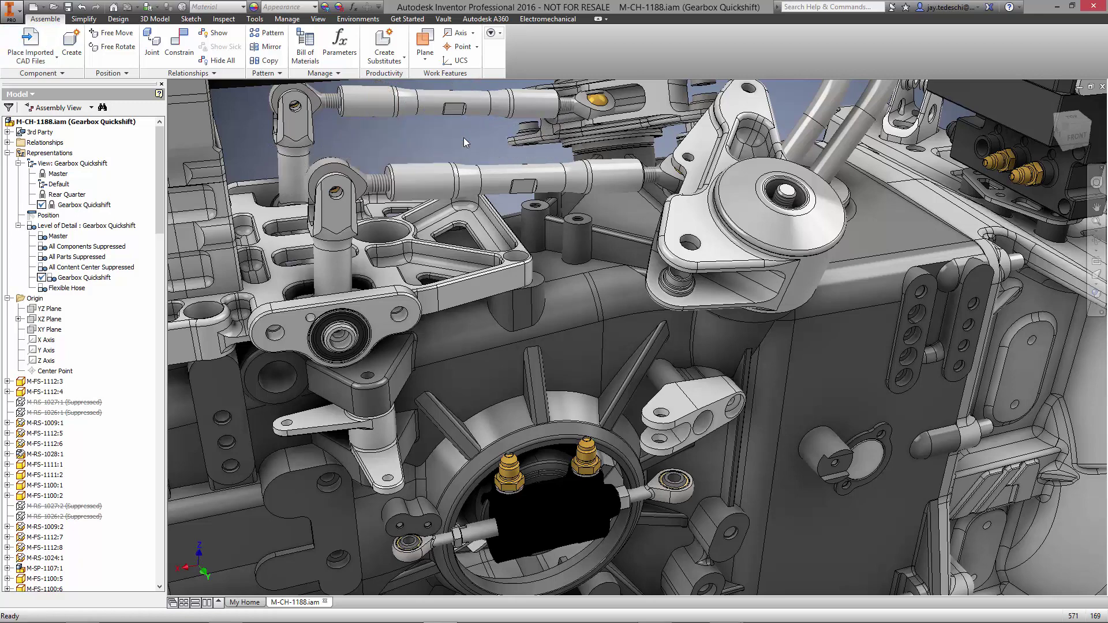
# Insert-constrain the actuator's rod-end eye into the clevis hole
pyautogui.rightClick(464, 138)
pyautogui.click(491, 121)
pyautogui.click(242, 133)
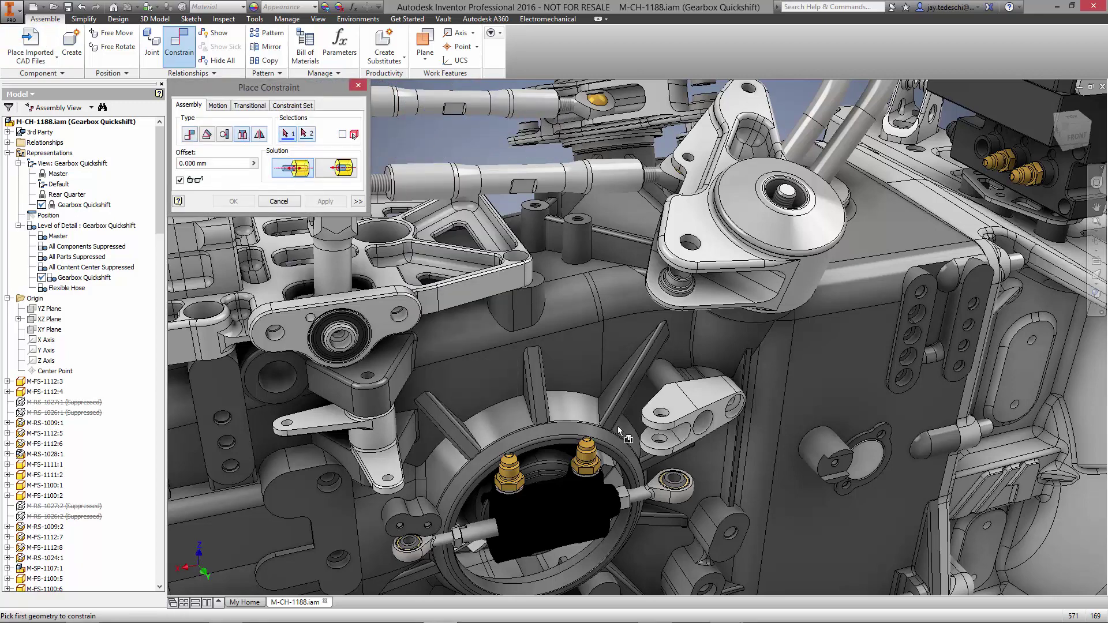
pyautogui.click(691, 490)
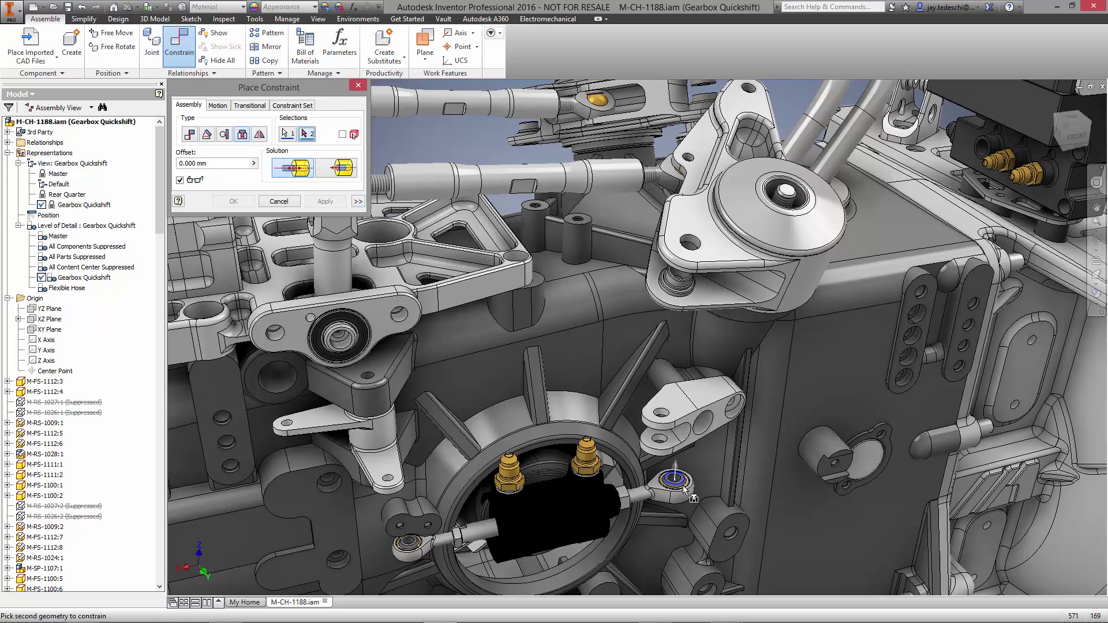
pyautogui.click(660, 441)
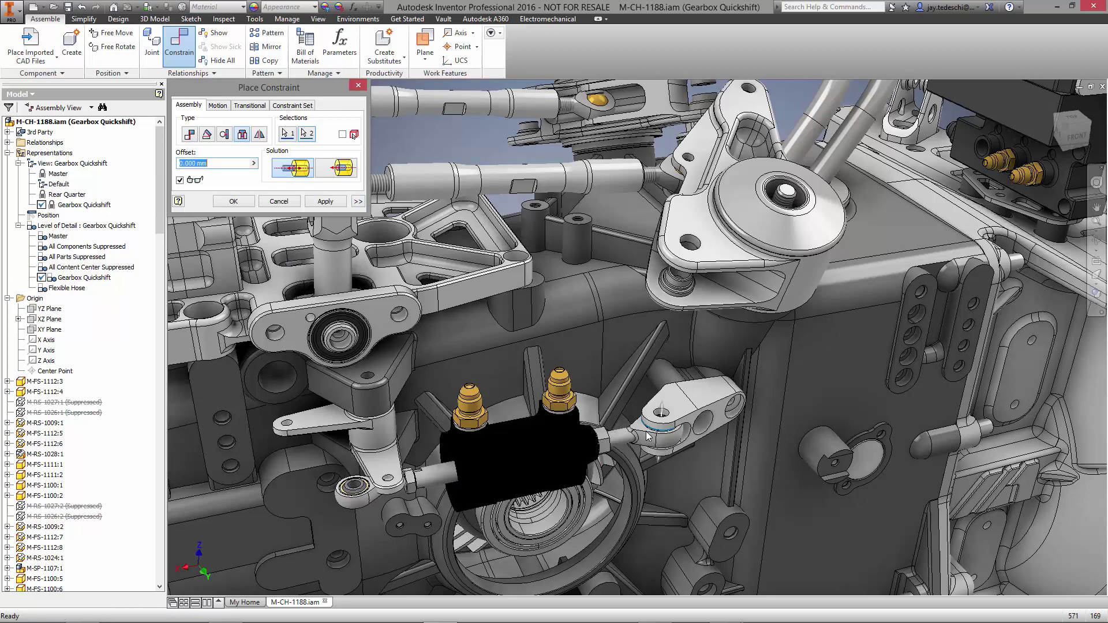
pyautogui.click(247, 207)
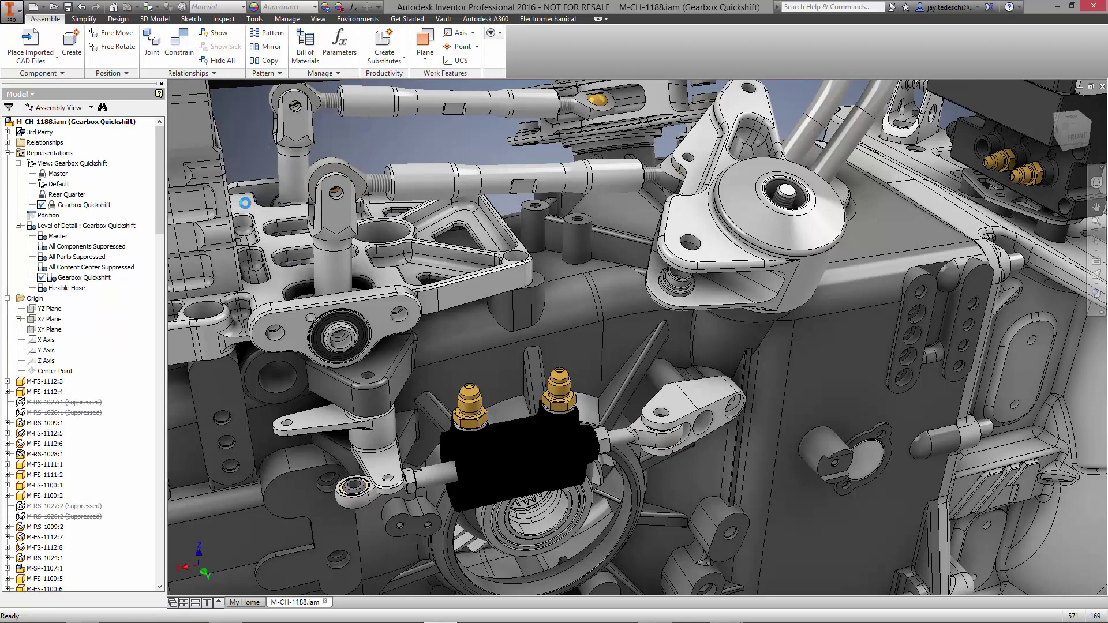
# Edit the Shiftec GCU 700:1 import to exclude parts GCU 7003, 7004 and 7005
pyautogui.rightClick(1020, 132)
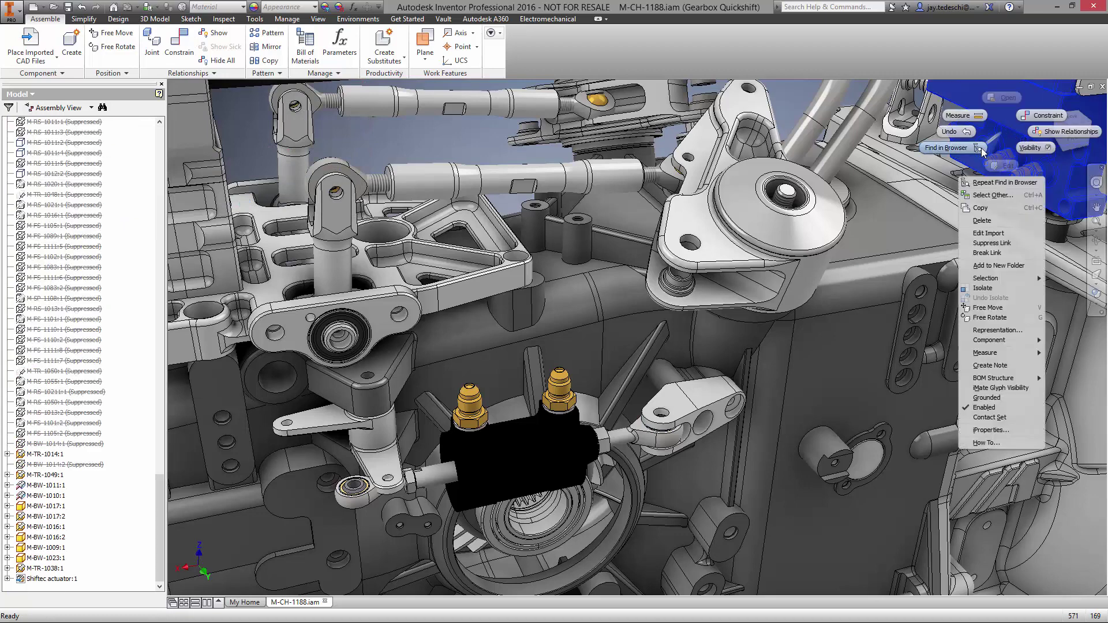
pyautogui.click(945, 147)
pyautogui.rightClick(71, 127)
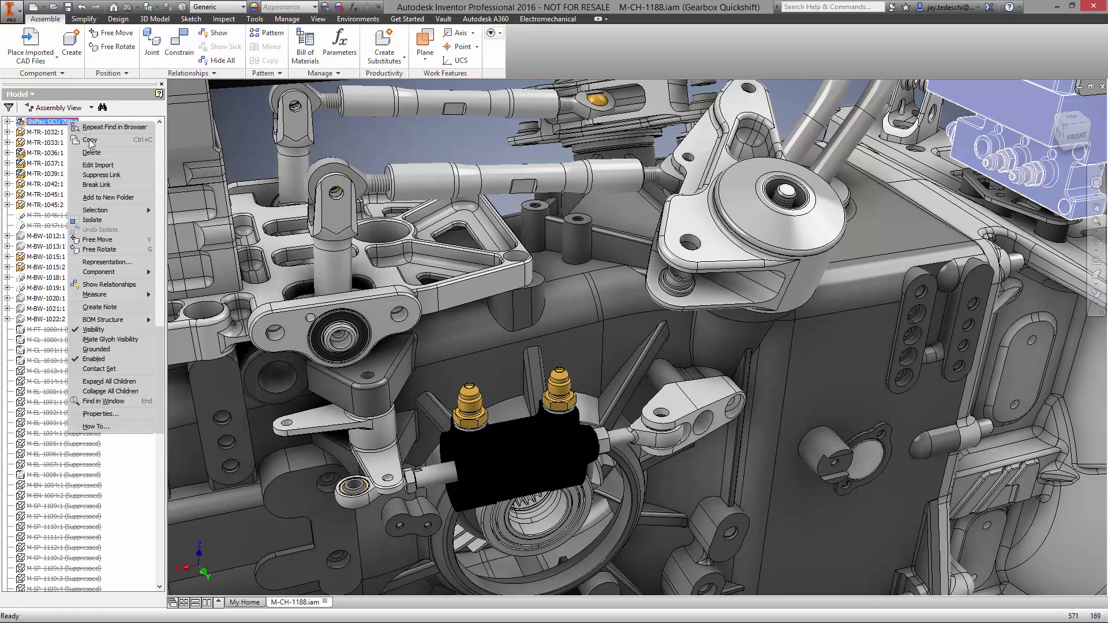
pyautogui.click(112, 167)
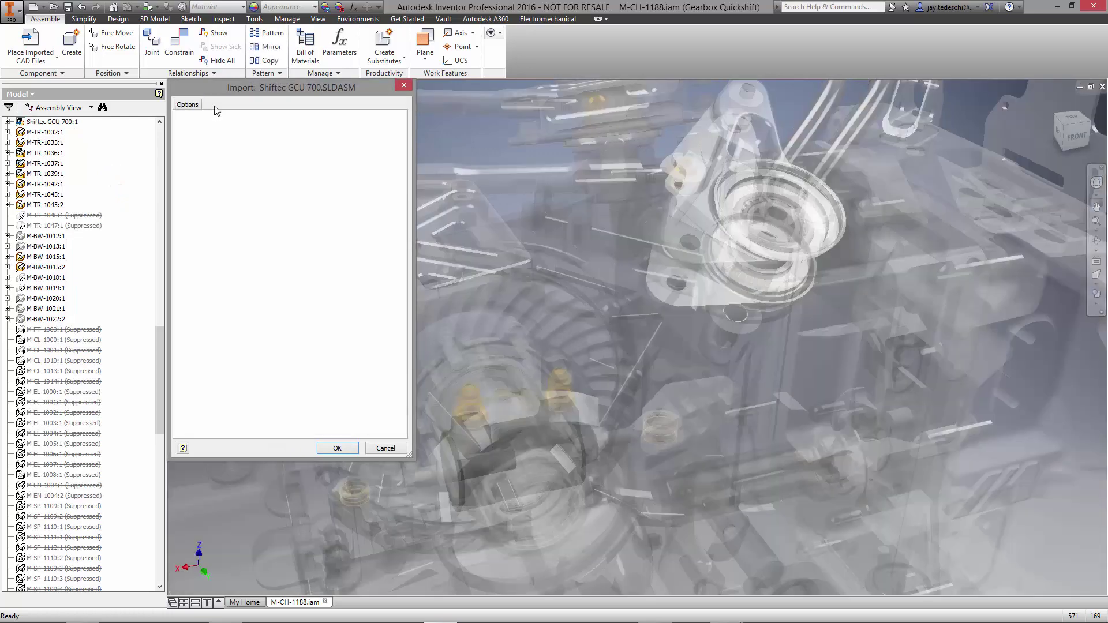
pyautogui.click(206, 182)
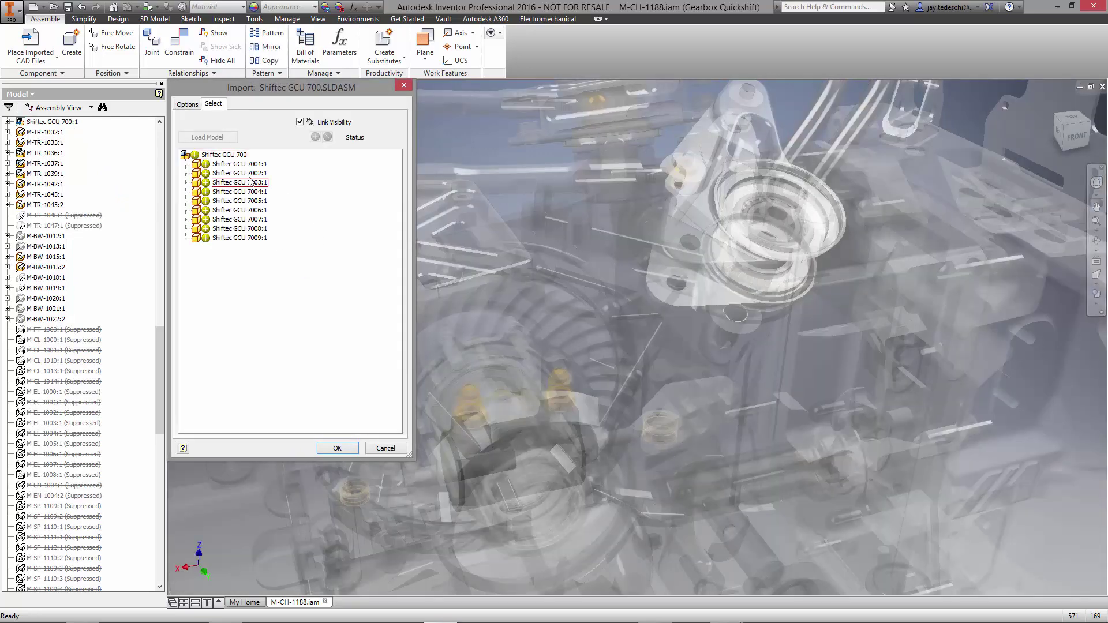
pyautogui.click(206, 201)
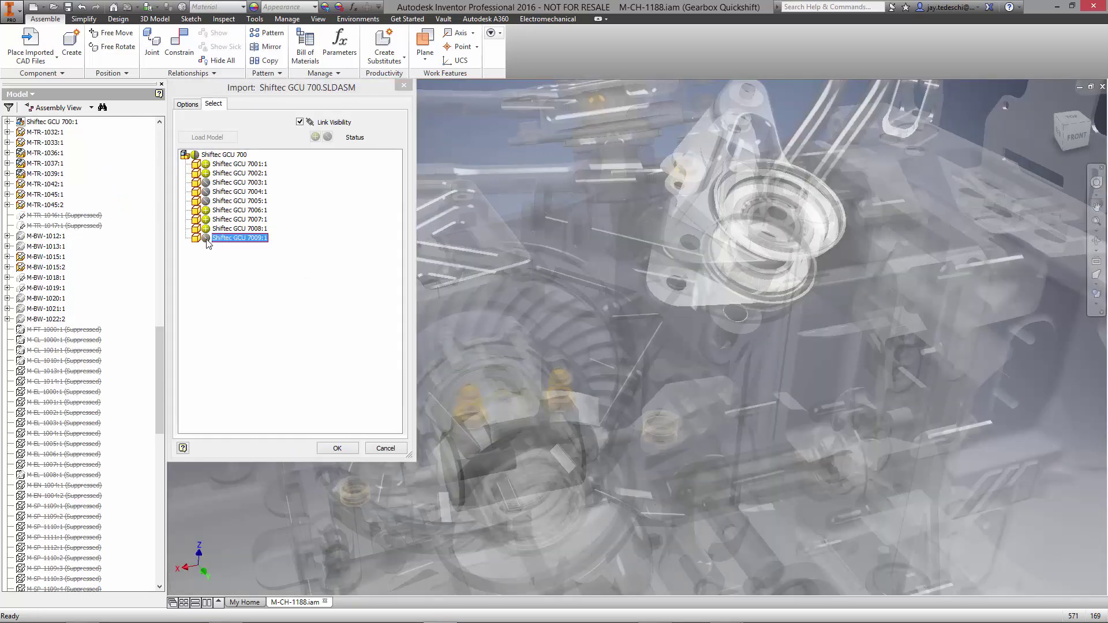
pyautogui.click(337, 449)
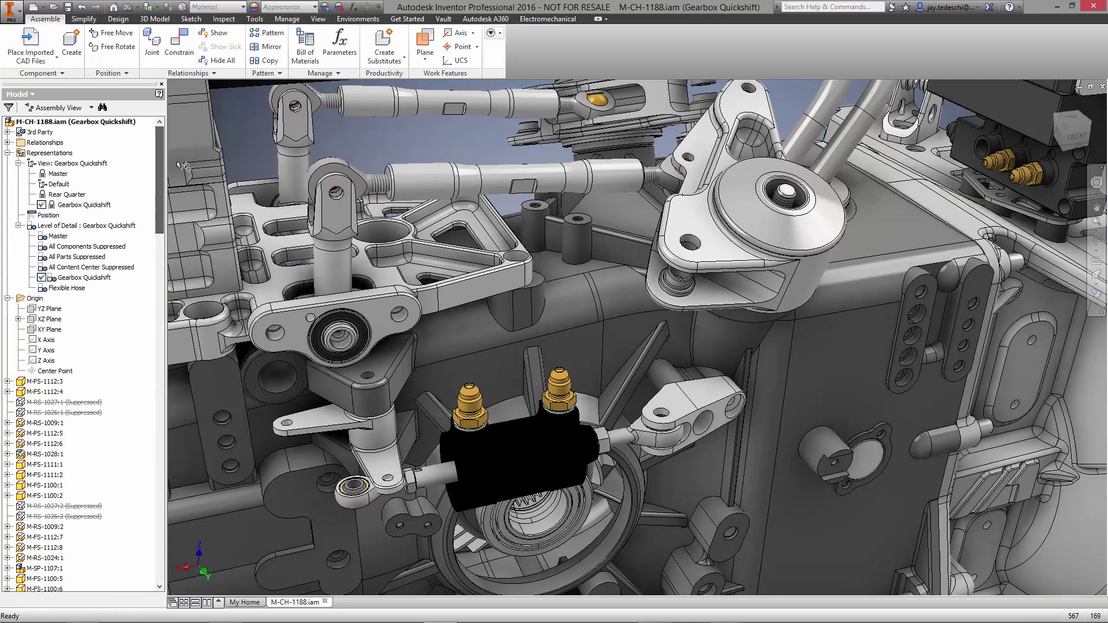
# Activate the Flexible Hose level of detail
pyautogui.rightClick(70, 294)
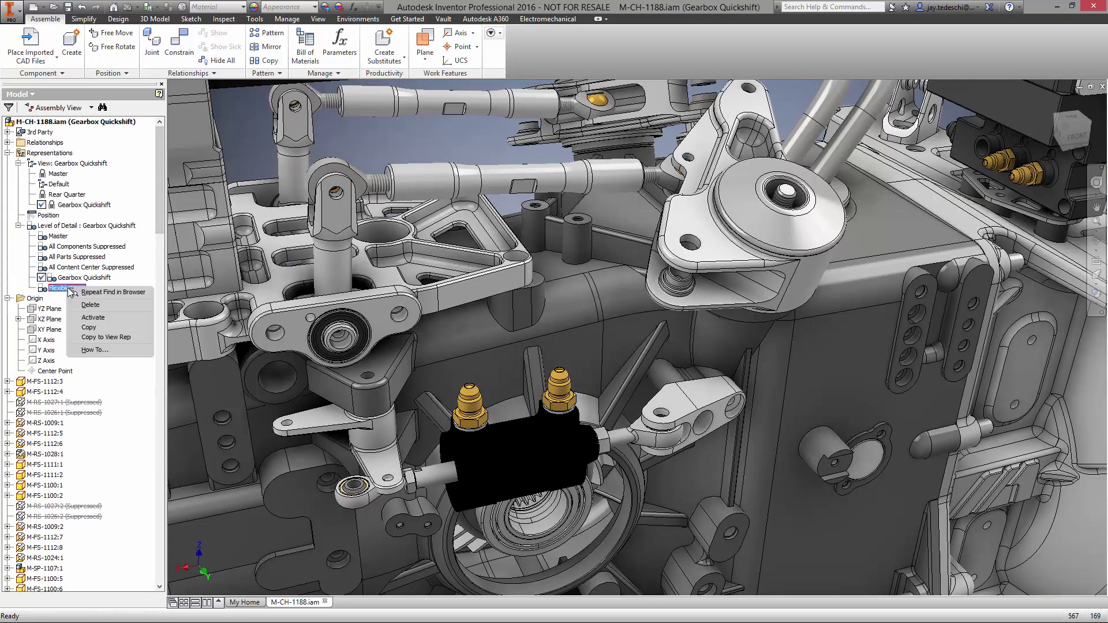
pyautogui.click(102, 322)
pyautogui.click(437, 139)
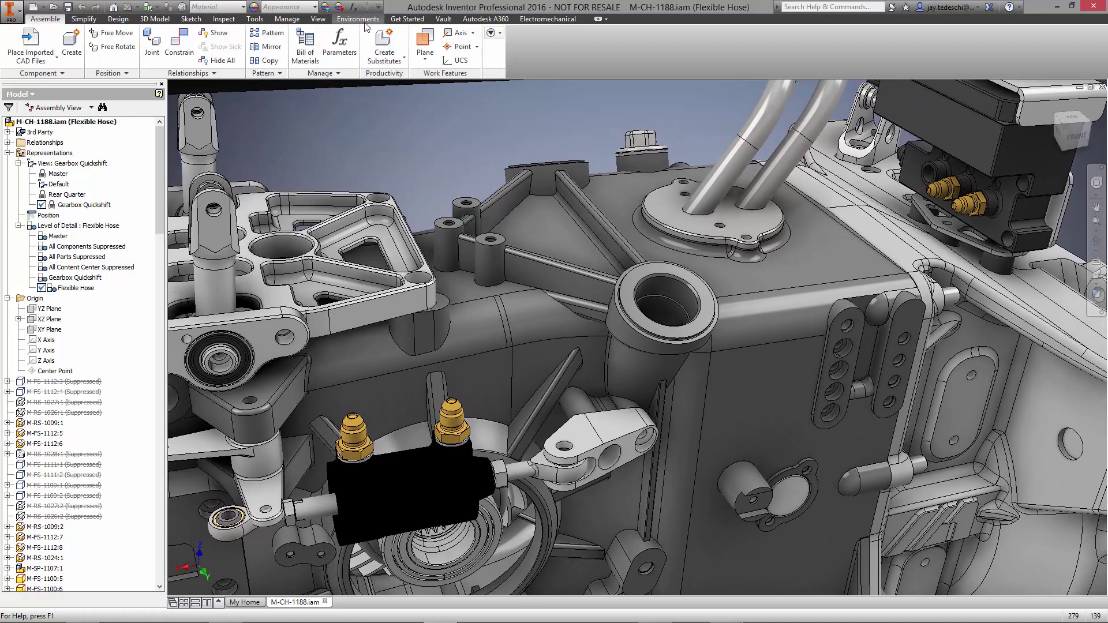
# Create a new tube and pipe run with TR prefixes on both files
pyautogui.click(357, 17)
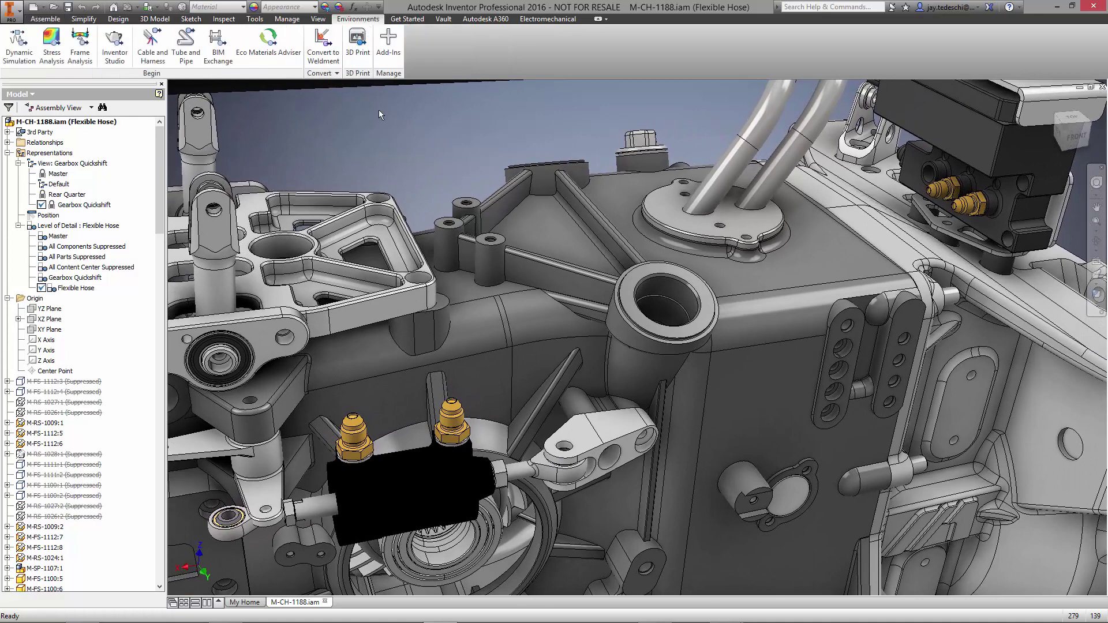
pyautogui.click(186, 46)
pyautogui.click(205, 78)
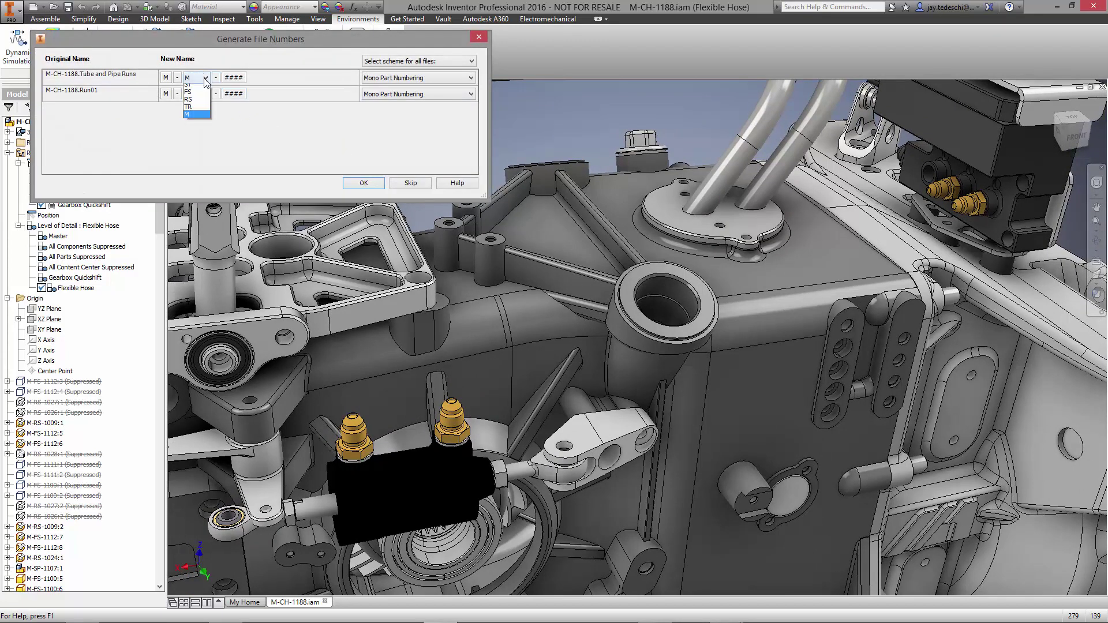
pyautogui.click(196, 189)
pyautogui.click(206, 94)
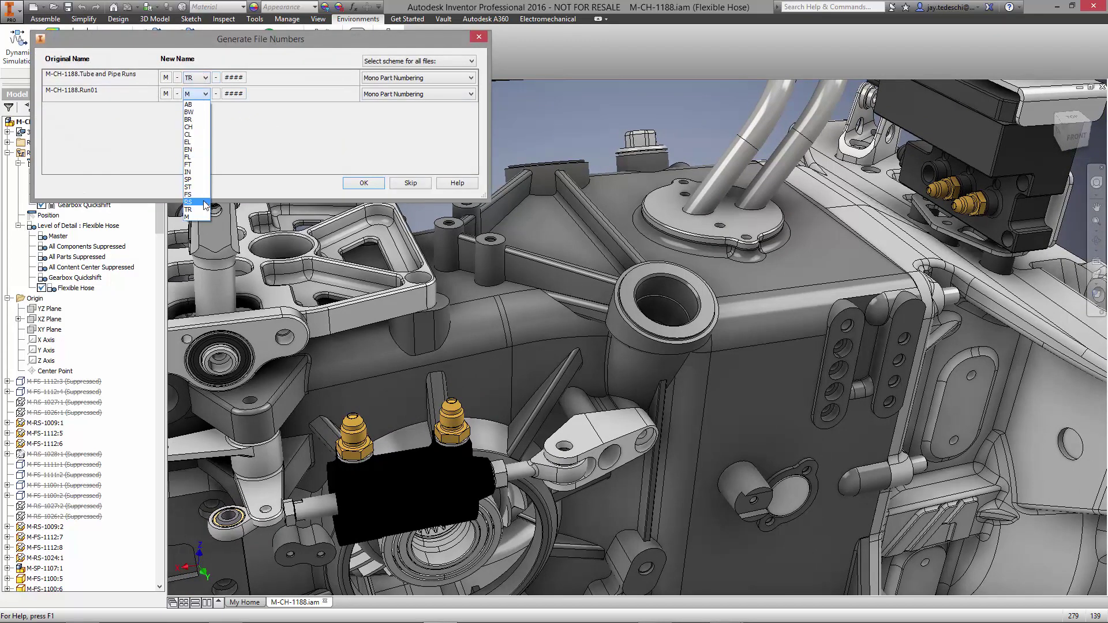
pyautogui.click(198, 203)
pyautogui.click(362, 185)
pyautogui.click(323, 237)
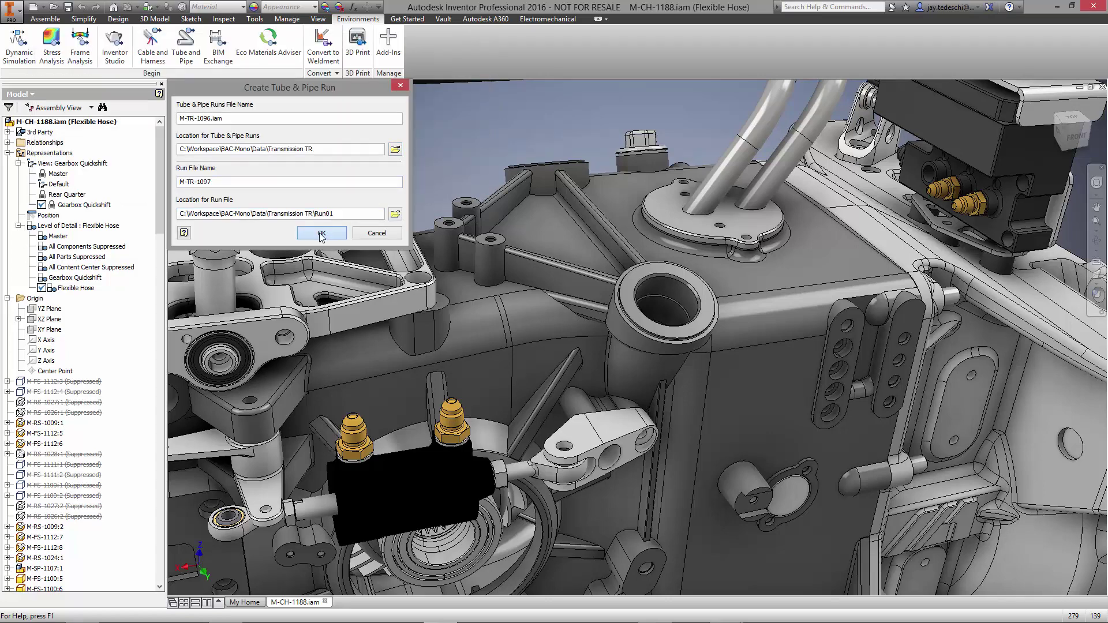
# Copy the Hydraulic Hose - Female Thread - Swivel style and make the copy editable
pyautogui.click(176, 50)
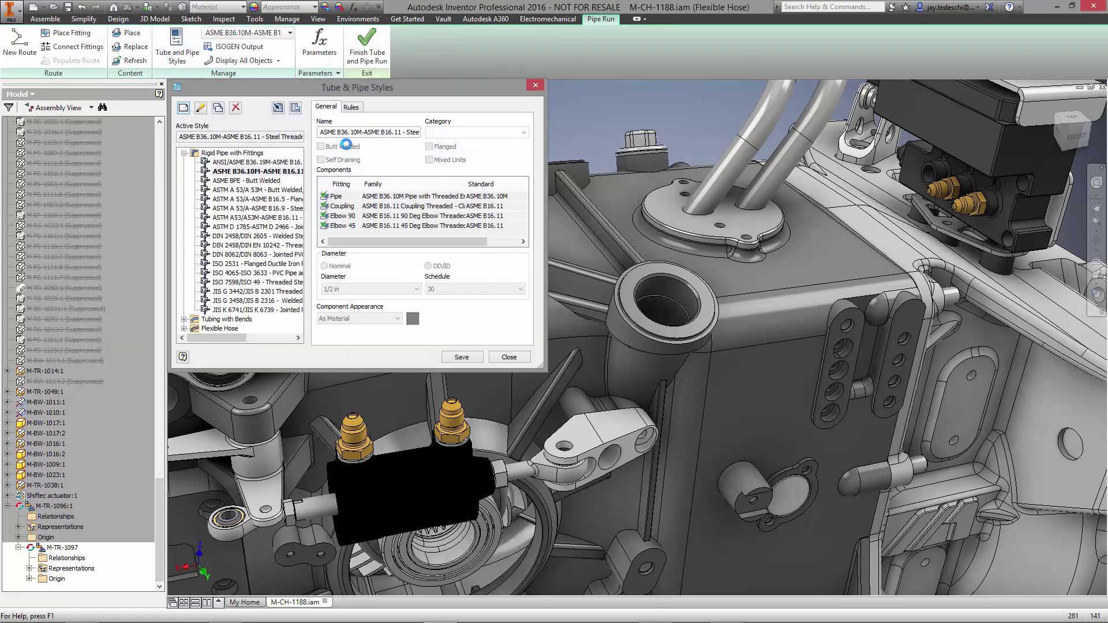
pyautogui.click(184, 329)
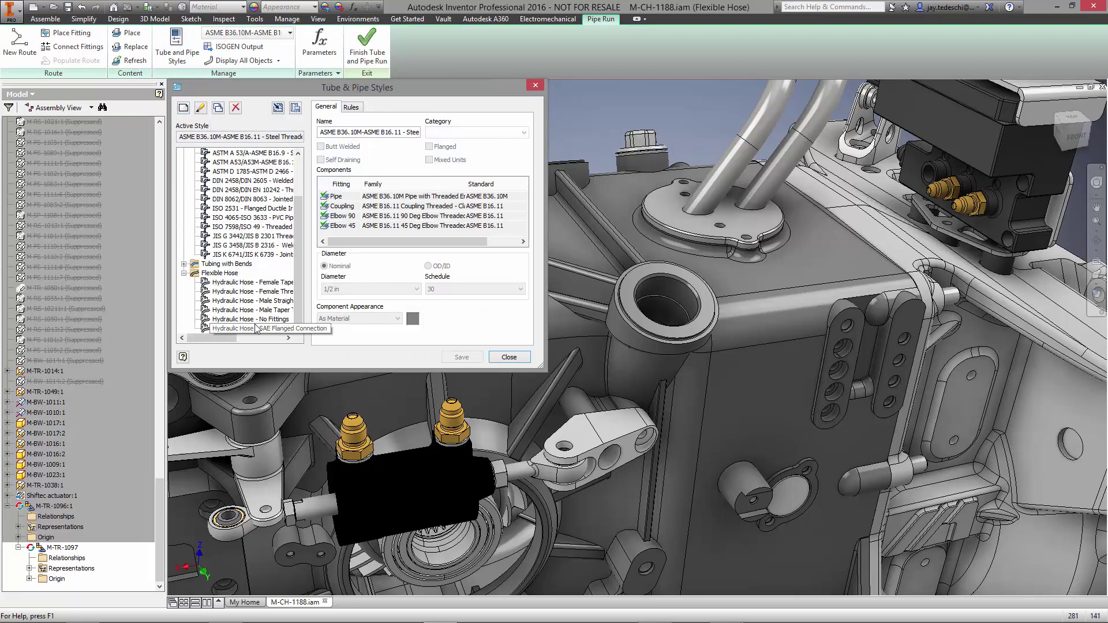
pyautogui.click(277, 292)
pyautogui.rightClick(285, 295)
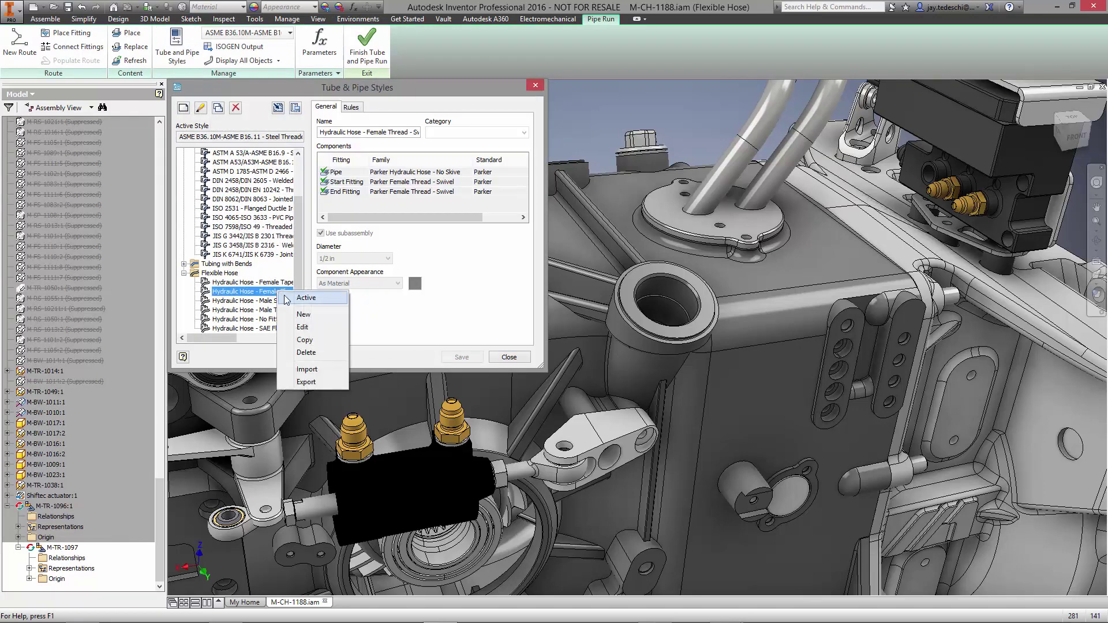
pyautogui.click(301, 339)
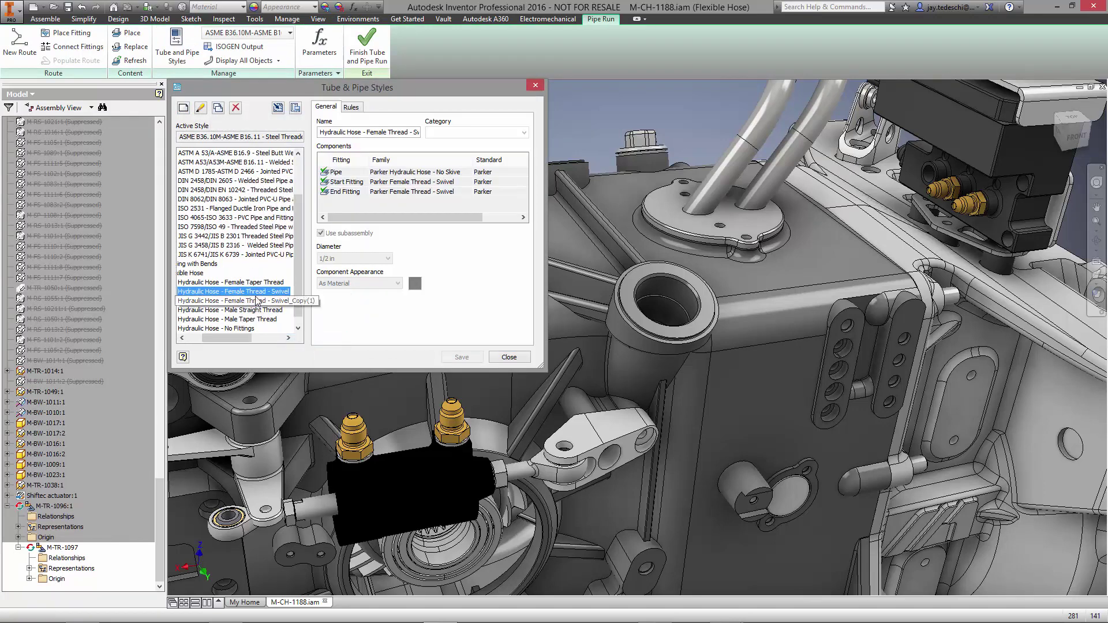
pyautogui.rightClick(276, 301)
pyautogui.click(309, 322)
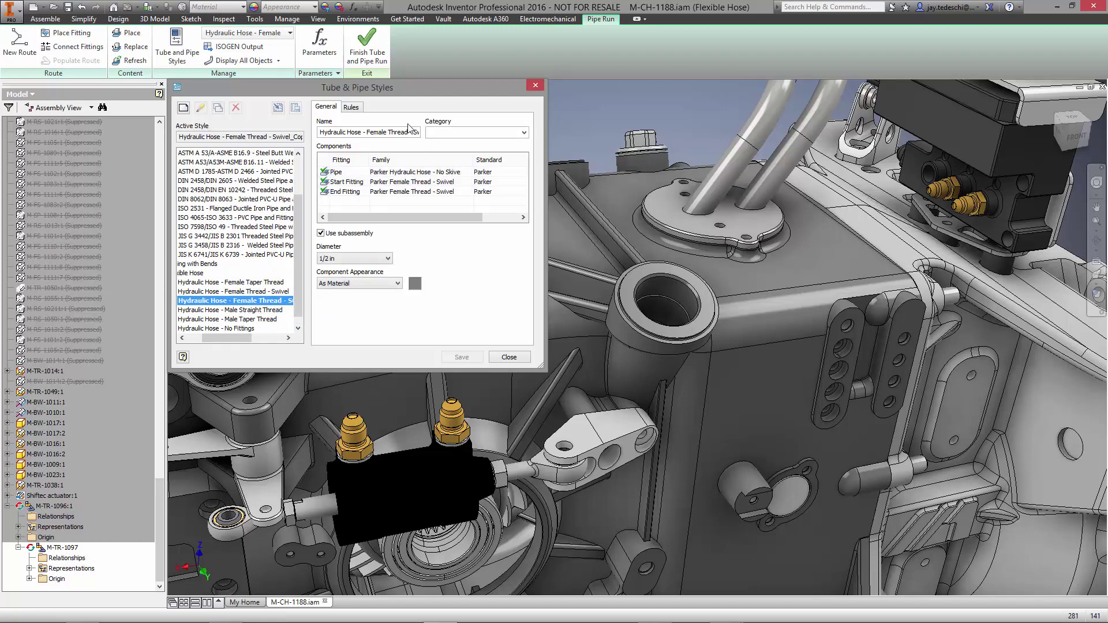
# Rename the copy to Hydraulic Hose - Pneumatic Quickshift, set 1/4 in diameter, and save
pyautogui.moveTo(369, 133); pyautogui.dragTo(444, 132)
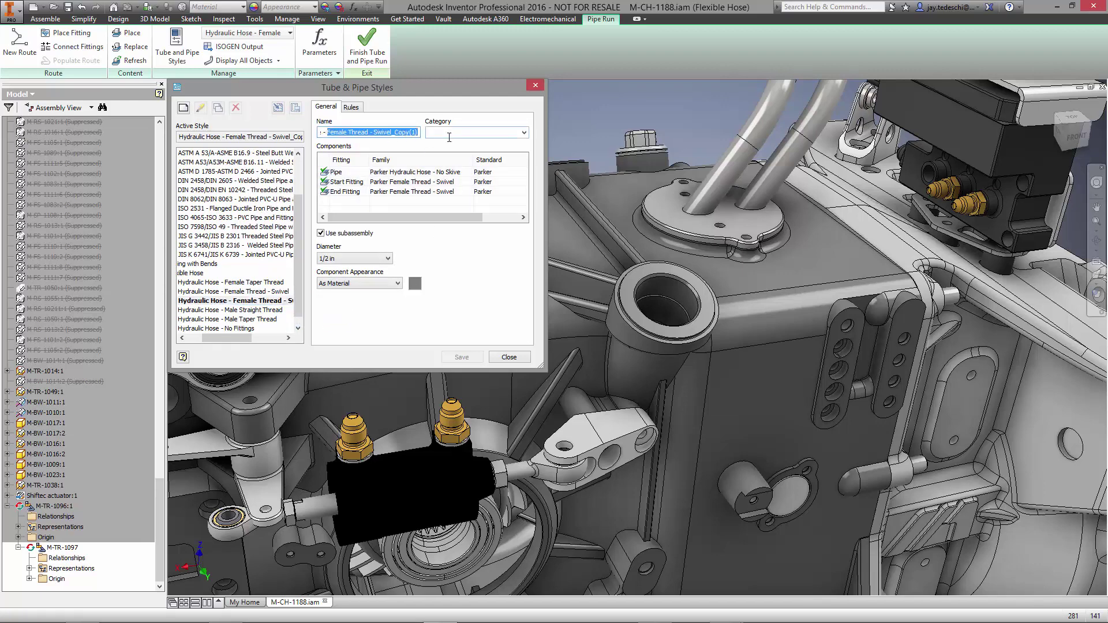
pyautogui.write('Pneumatic Quickshift')
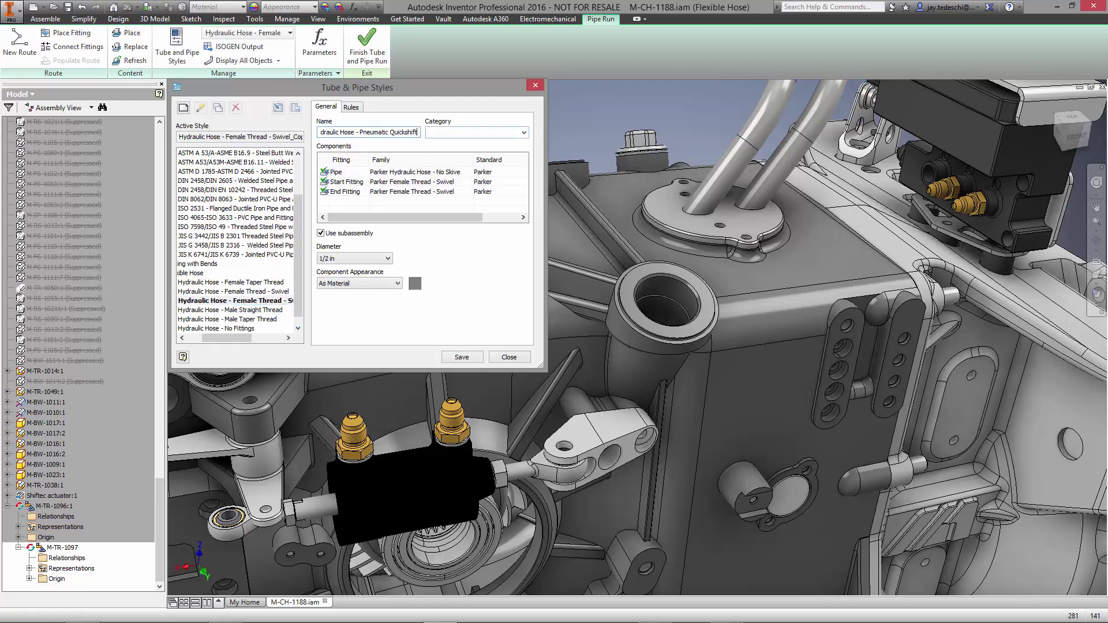
pyautogui.click(390, 259)
pyautogui.click(365, 274)
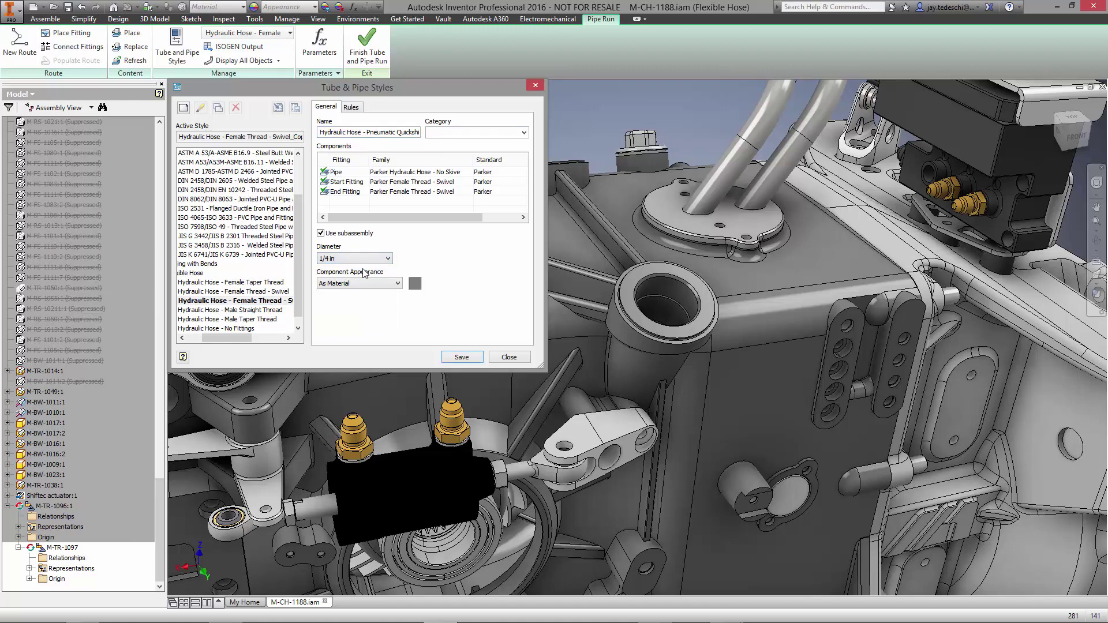
pyautogui.click(461, 358)
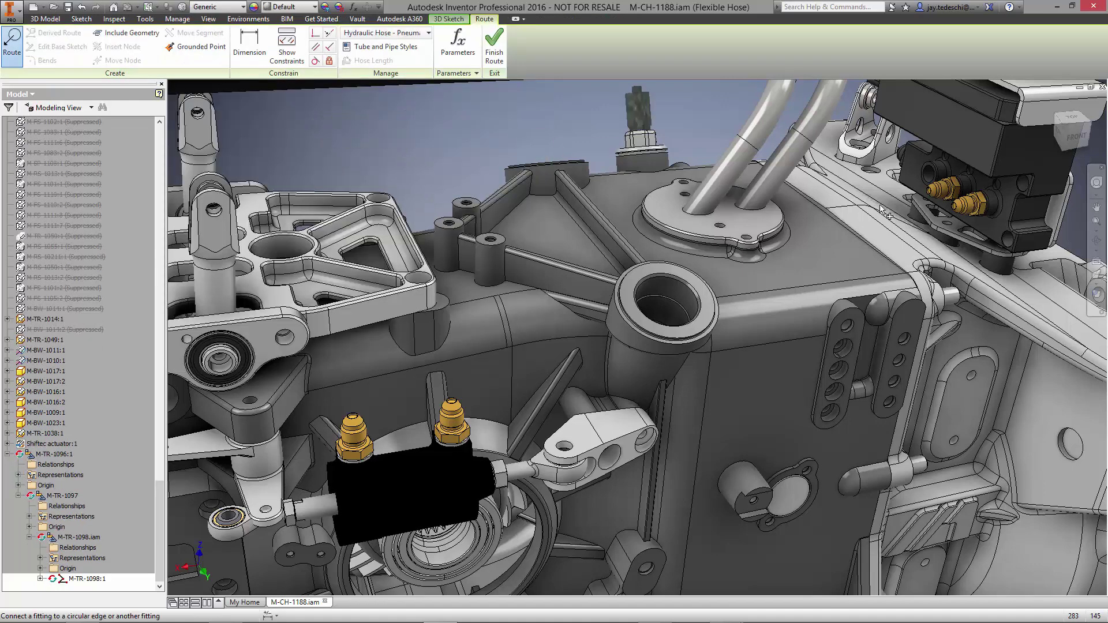
# Route the first hose from the upper connector to the gold fitting with a 30 mm offset
pyautogui.click(882, 209)
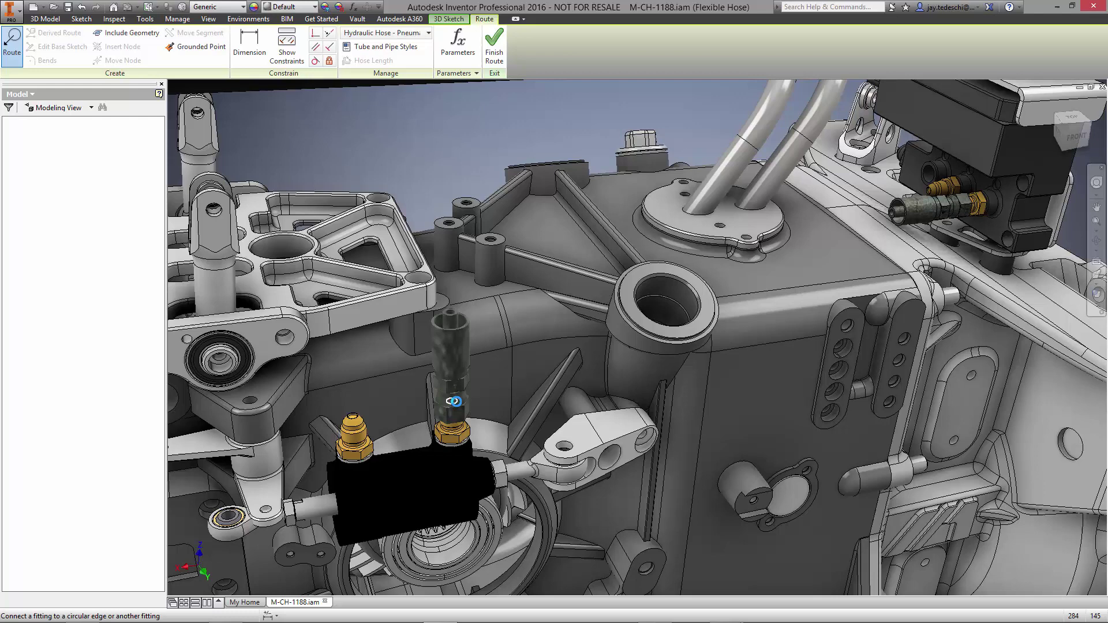
pyautogui.click(453, 401)
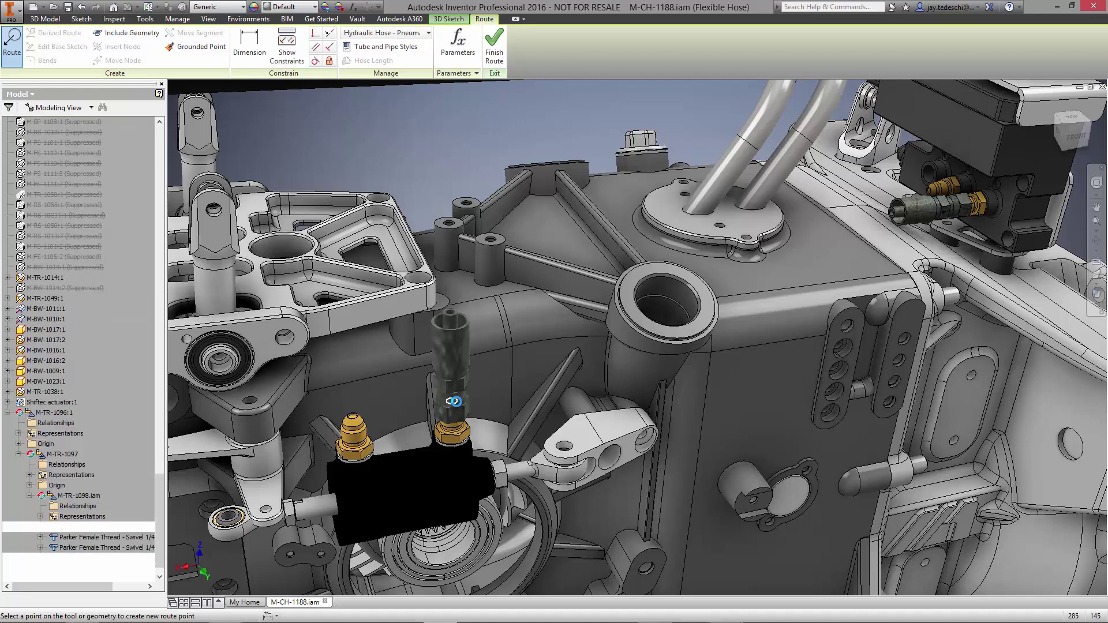
pyautogui.rightClick(827, 249)
pyautogui.click(856, 273)
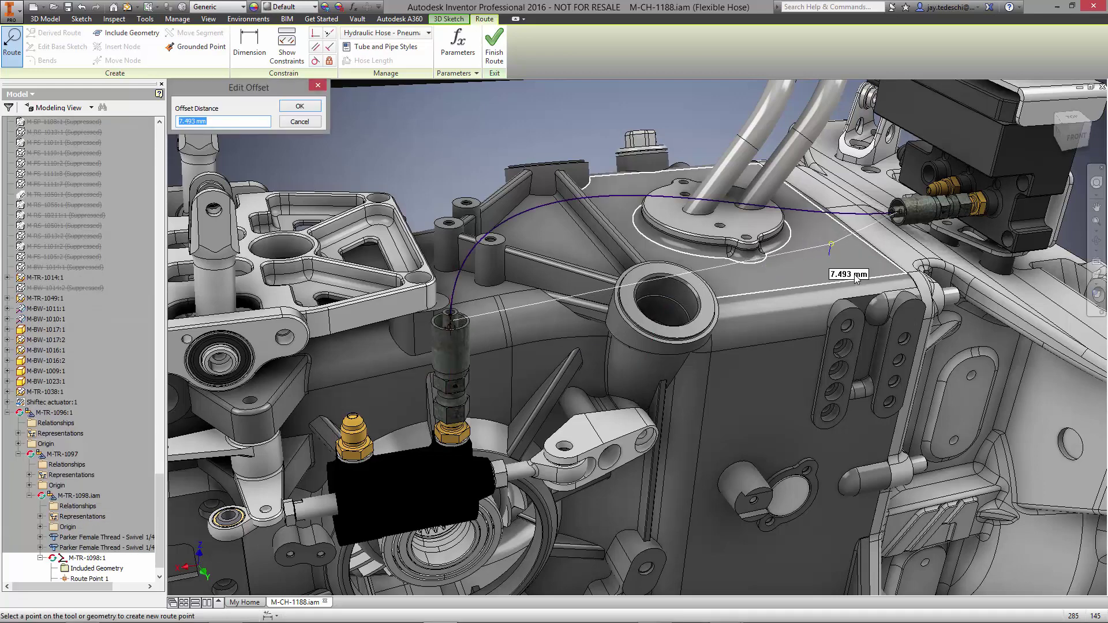
pyautogui.write('30')
pyautogui.press('Return')
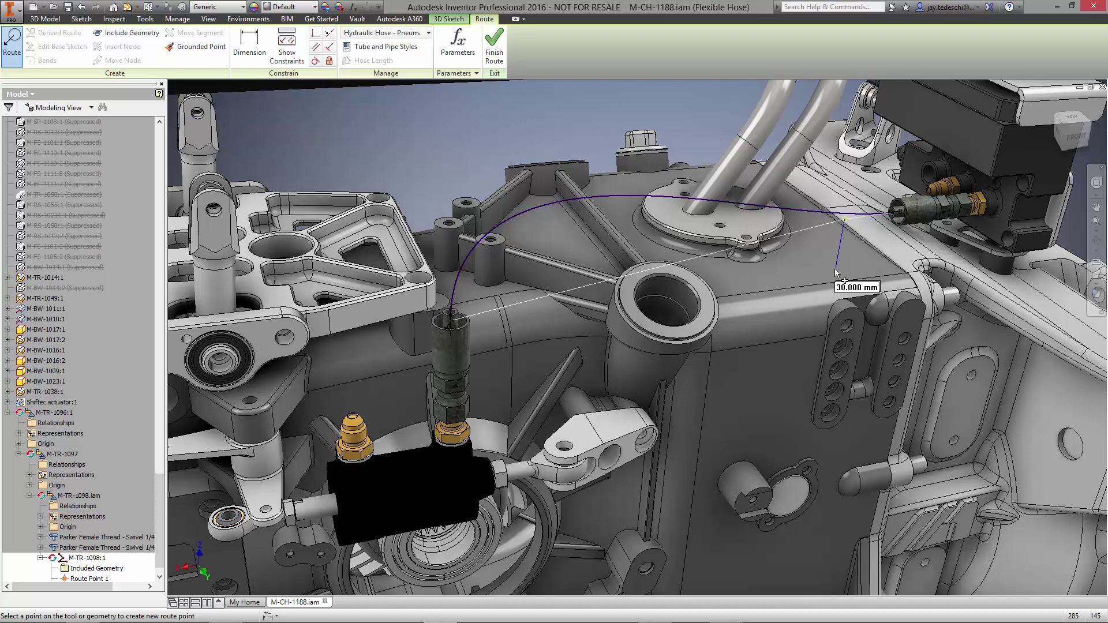
pyautogui.click(592, 258)
# Route the second hose to the left gold fitting with a 30 mm offset, then finish routing
pyautogui.rightClick(443, 144)
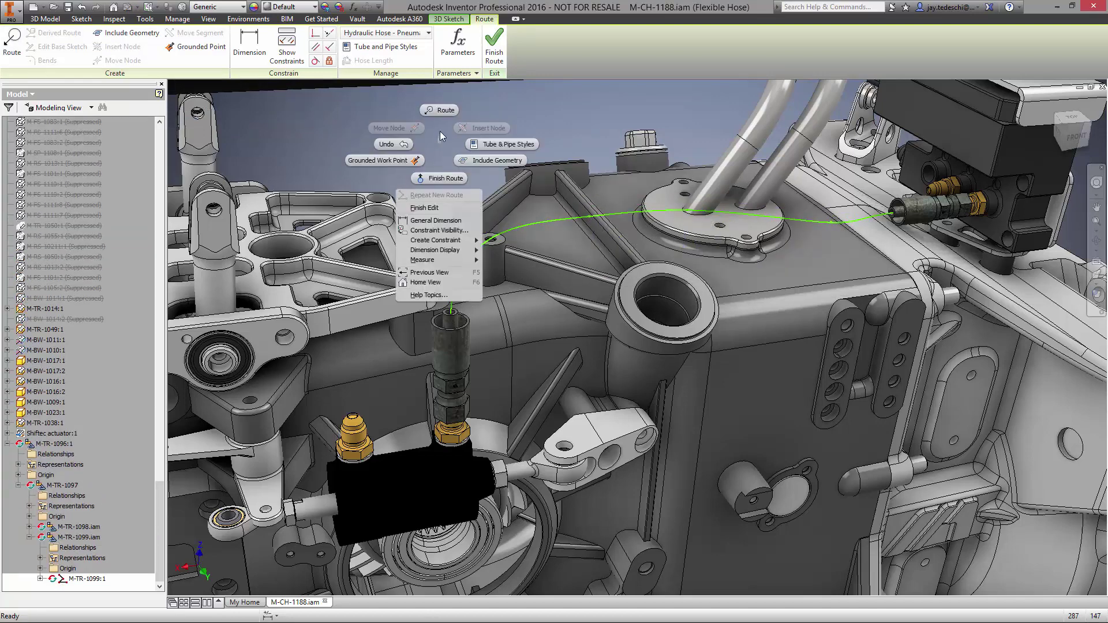
pyautogui.click(438, 112)
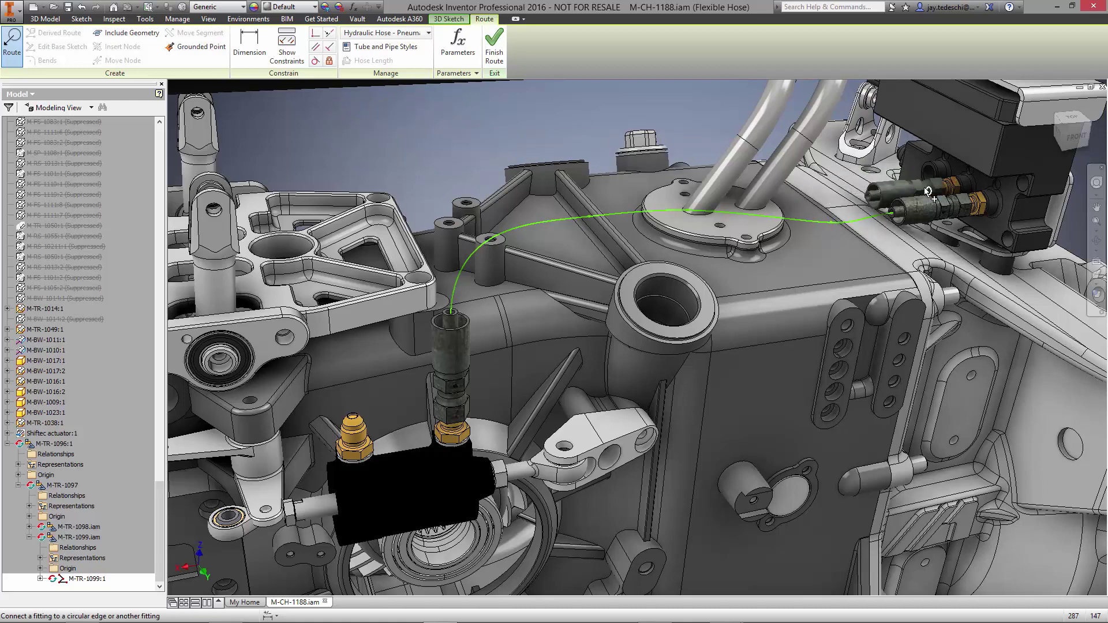
pyautogui.click(928, 192)
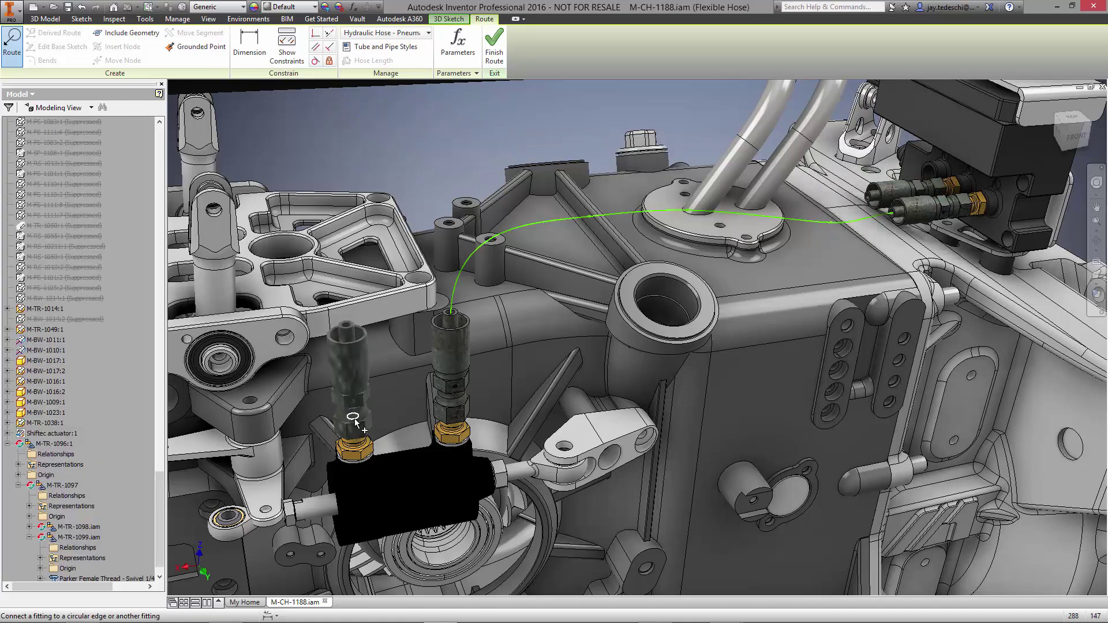
pyautogui.click(354, 420)
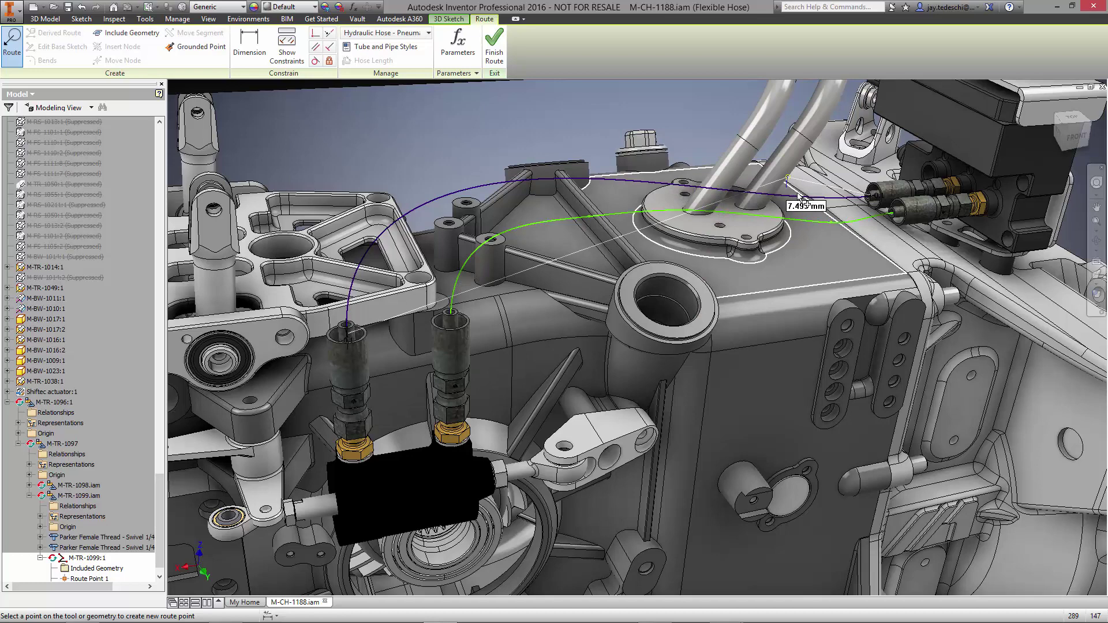
pyautogui.rightClick(790, 196)
pyautogui.click(818, 217)
pyautogui.write('30')
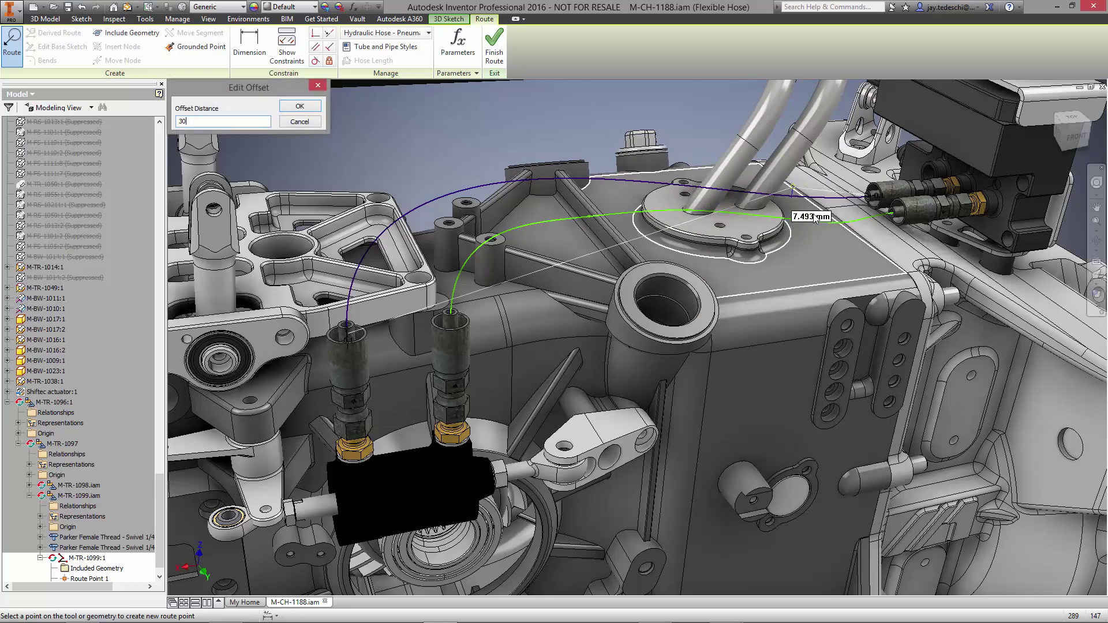
pyautogui.press('Return')
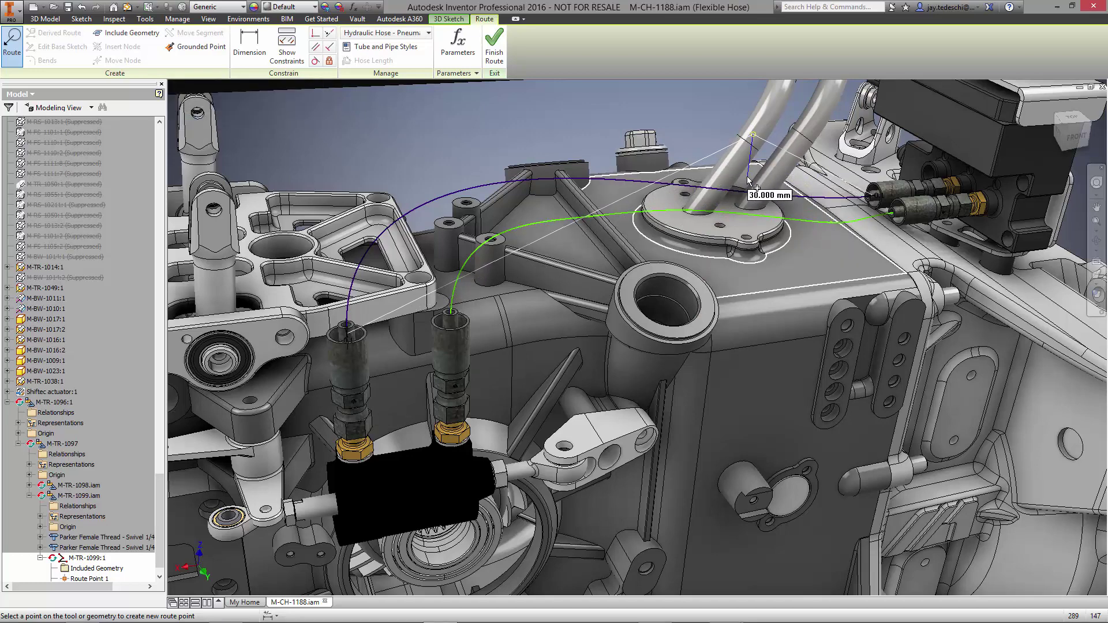
pyautogui.click(751, 180)
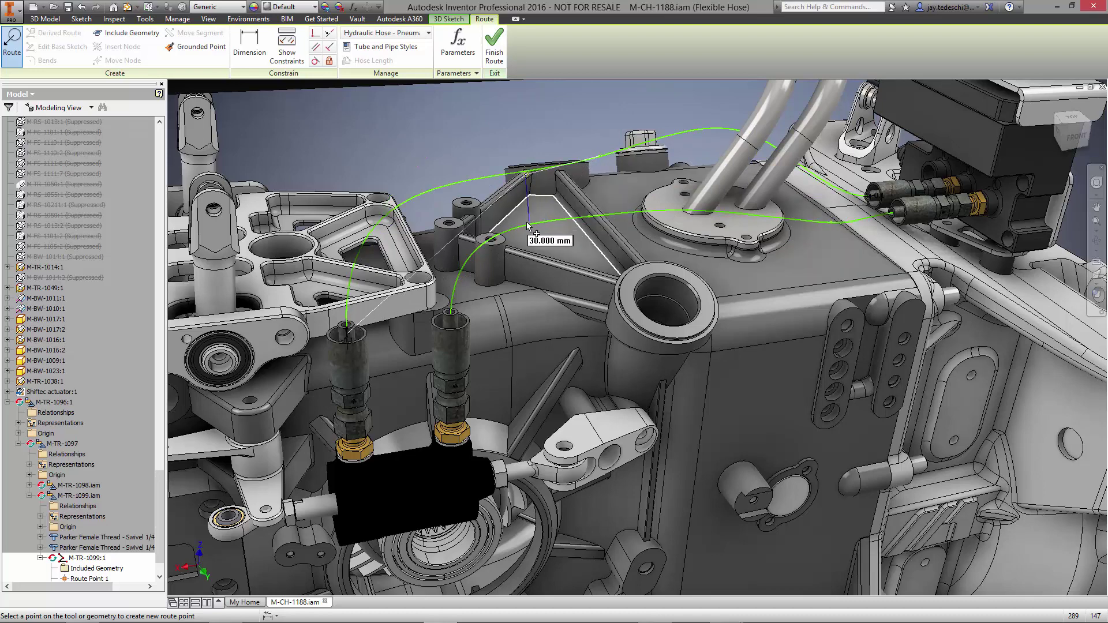
pyautogui.rightClick(443, 135)
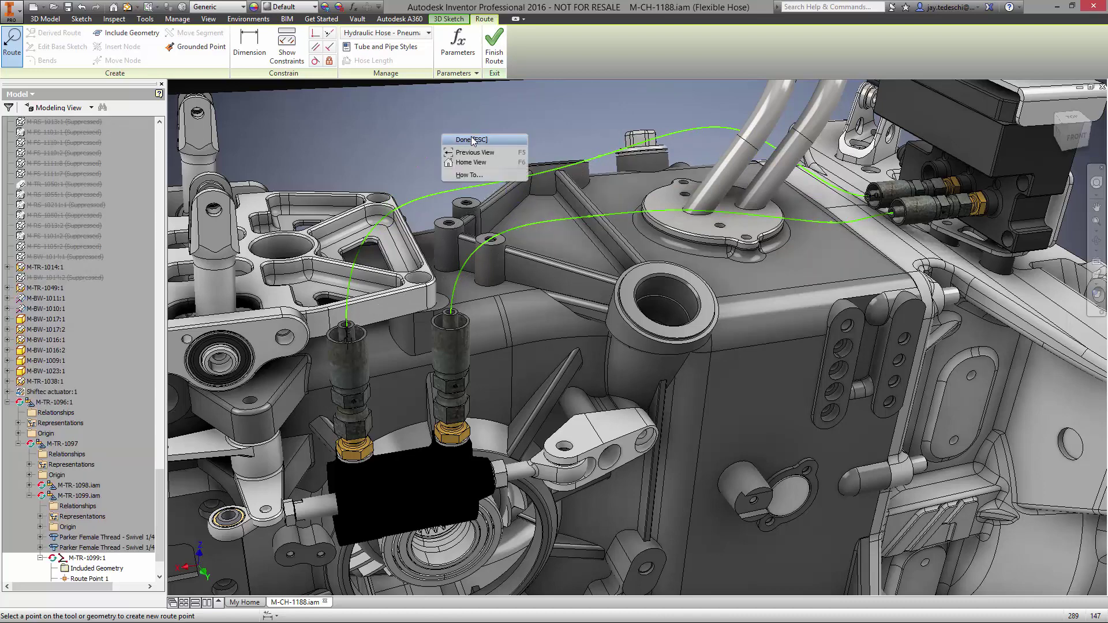
pyautogui.click(472, 140)
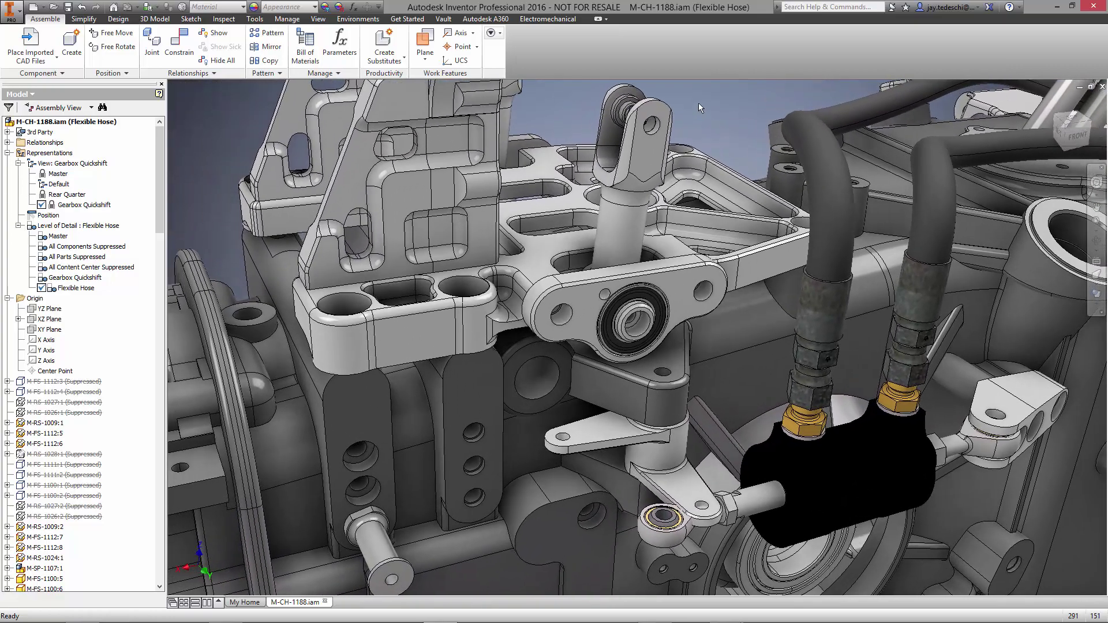
# Search the Vault for components with Description SELECTOR to place in the assembly
pyautogui.rightClick(715, 117)
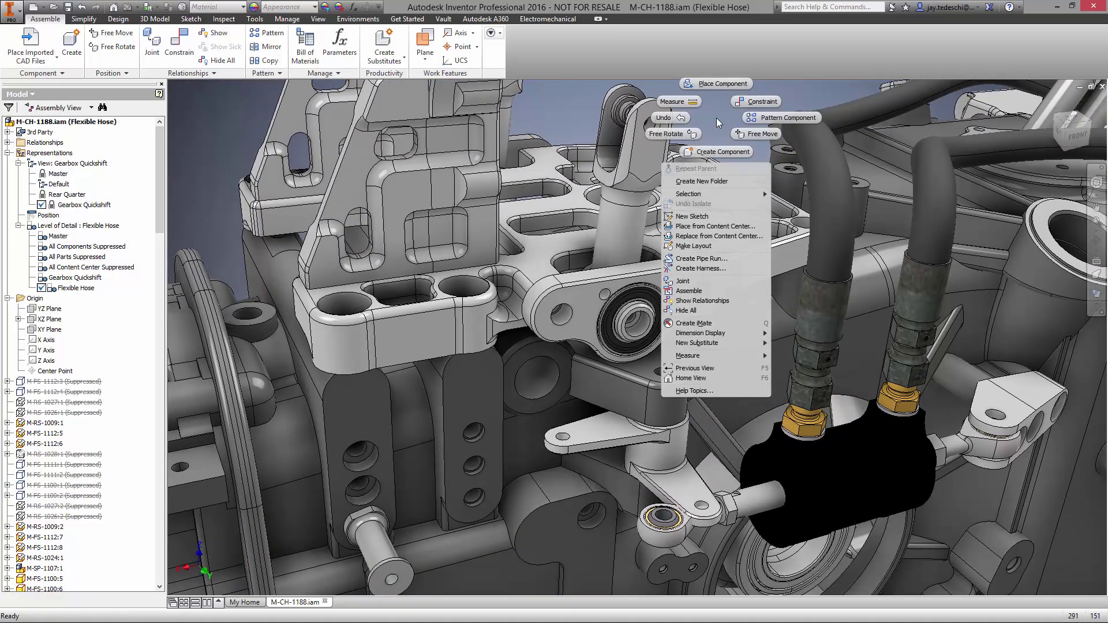
pyautogui.click(722, 84)
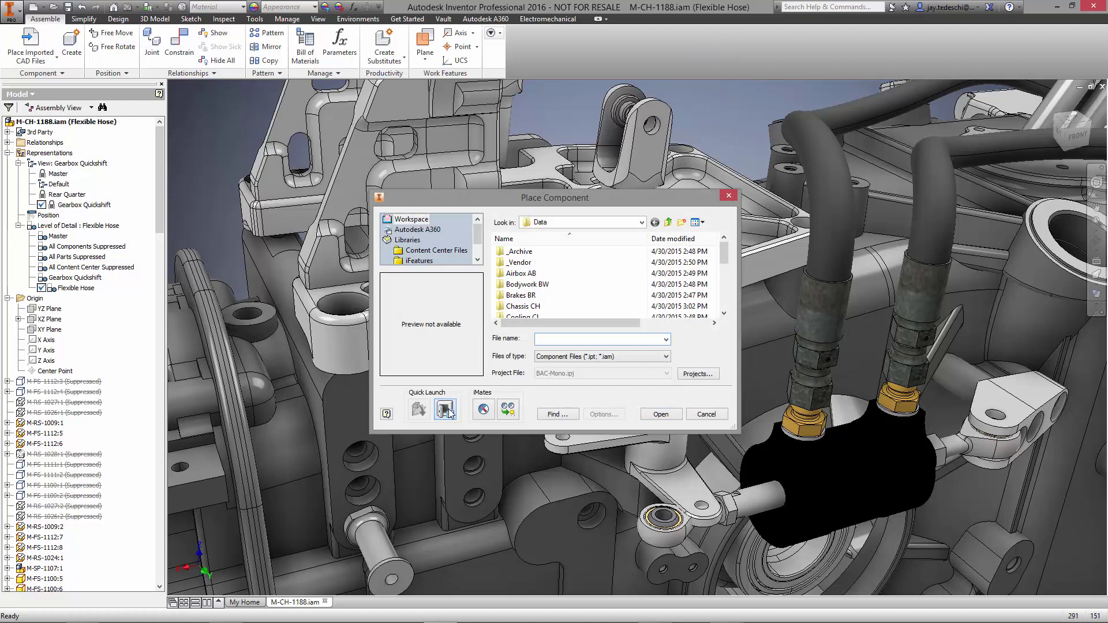
pyautogui.press('Escape')
pyautogui.click(431, 237)
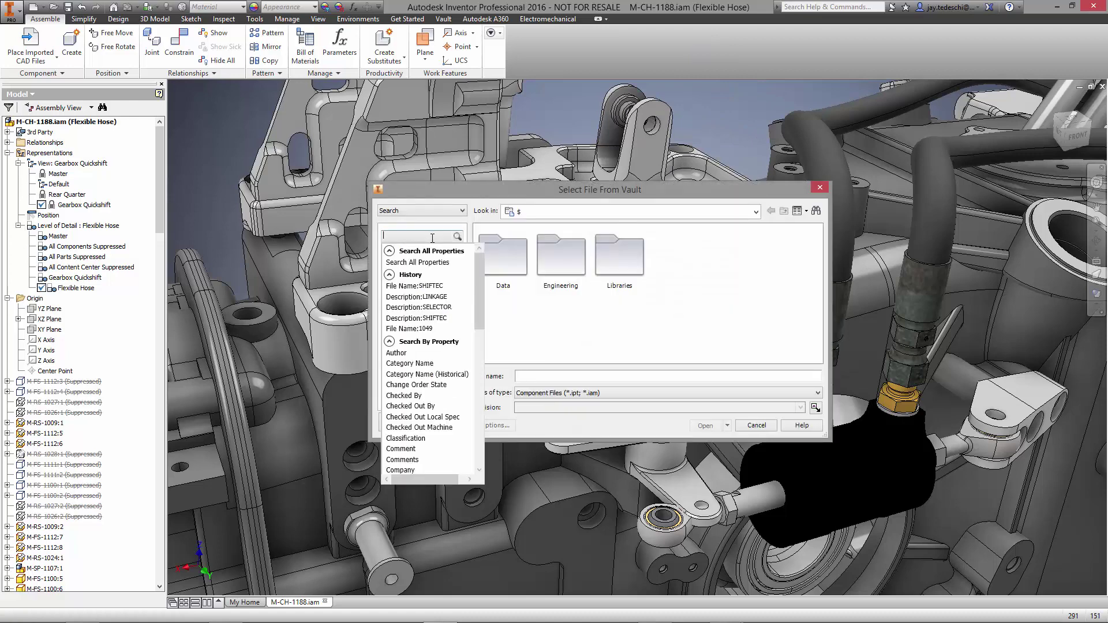
pyautogui.moveTo(473, 292); pyautogui.dragTo(478, 336)
pyautogui.click(421, 348)
pyautogui.write('Description:SELECTOR')
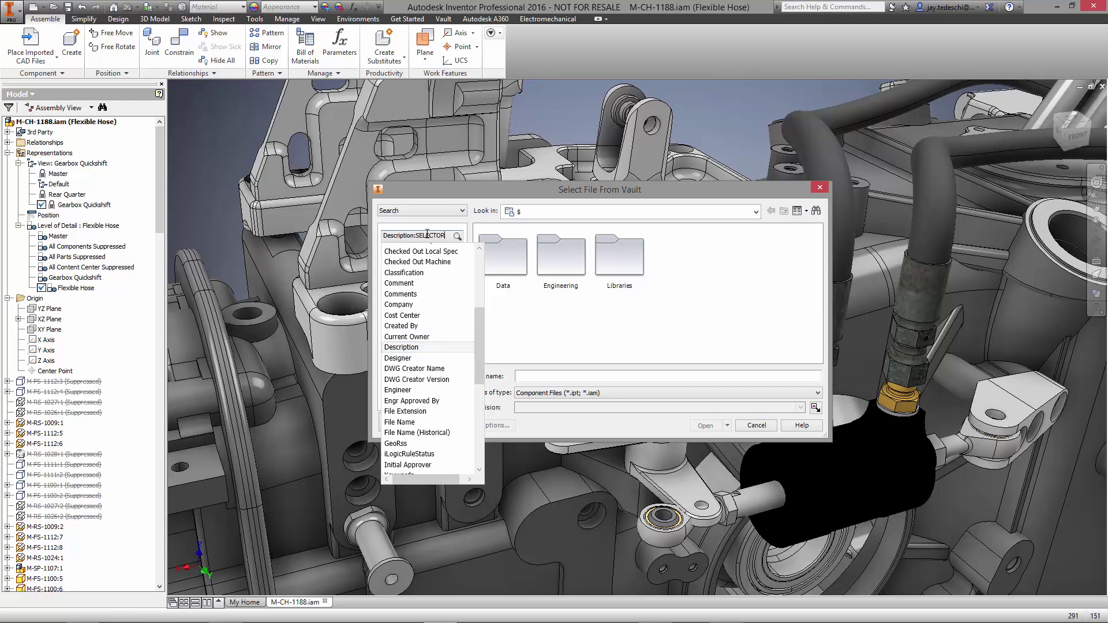
pyautogui.press('Return')
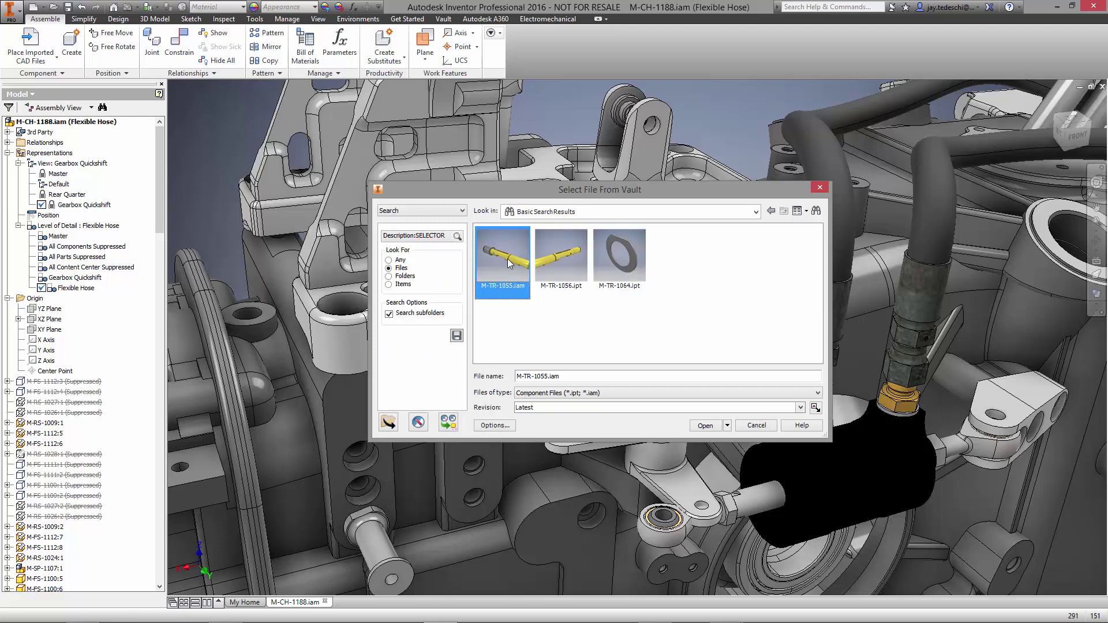